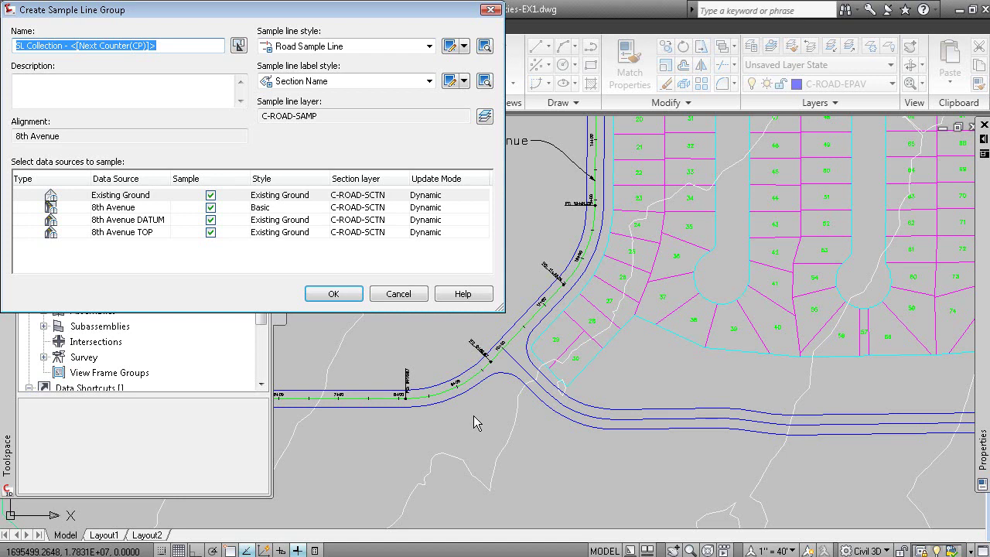
- Create the 8th Avenue sample line group, sampling Existing Ground, 8th Avenue and 8th Avenue DATUM but excluding 8th Avenue TOP
left_click_drag(385, 6, 715, 149)
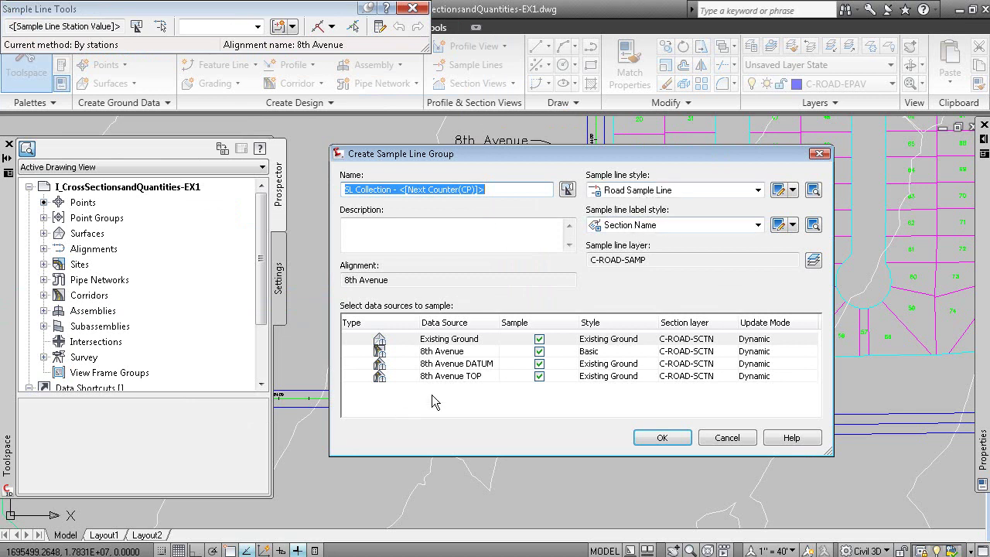
left_click(540, 376)
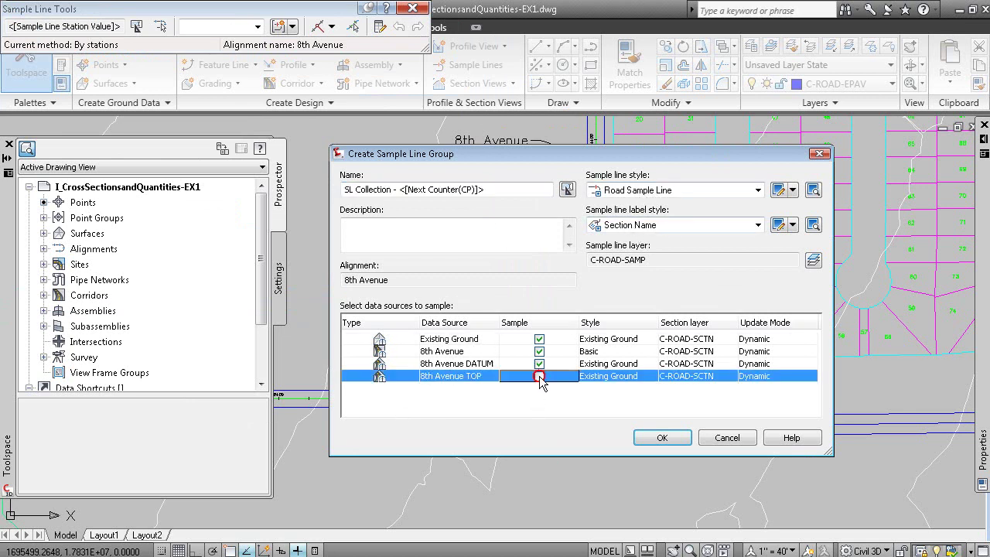
left_click(451, 340)
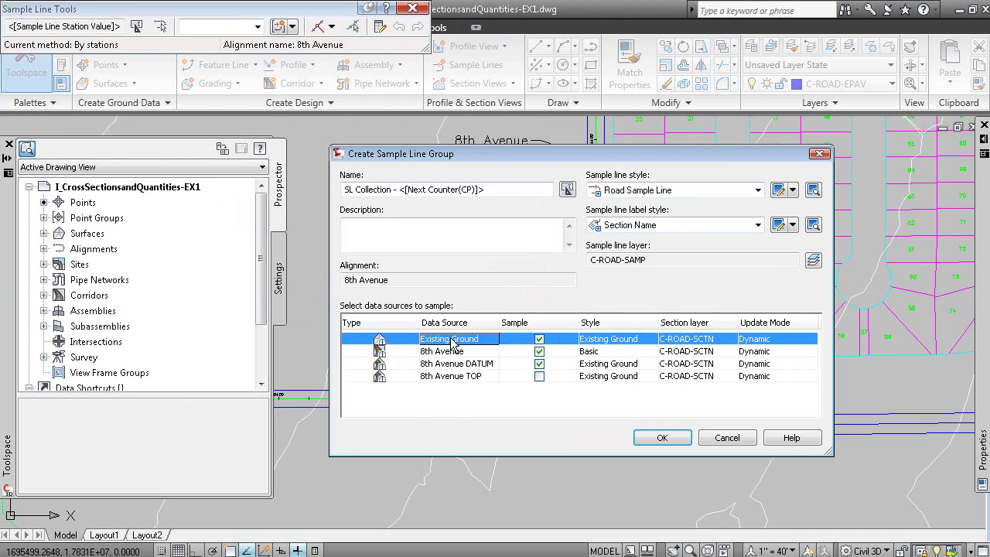
left_click(452, 364)
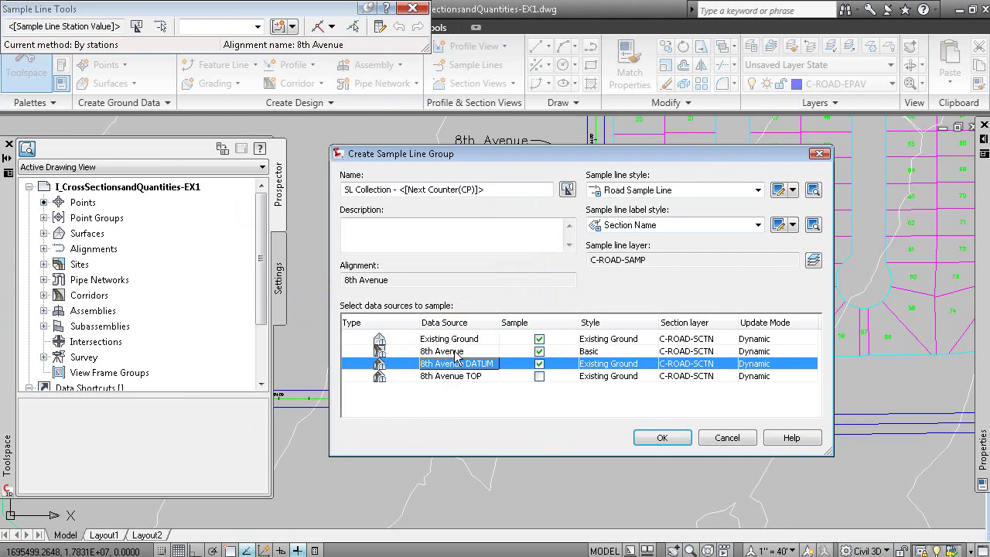
left_click(455, 352)
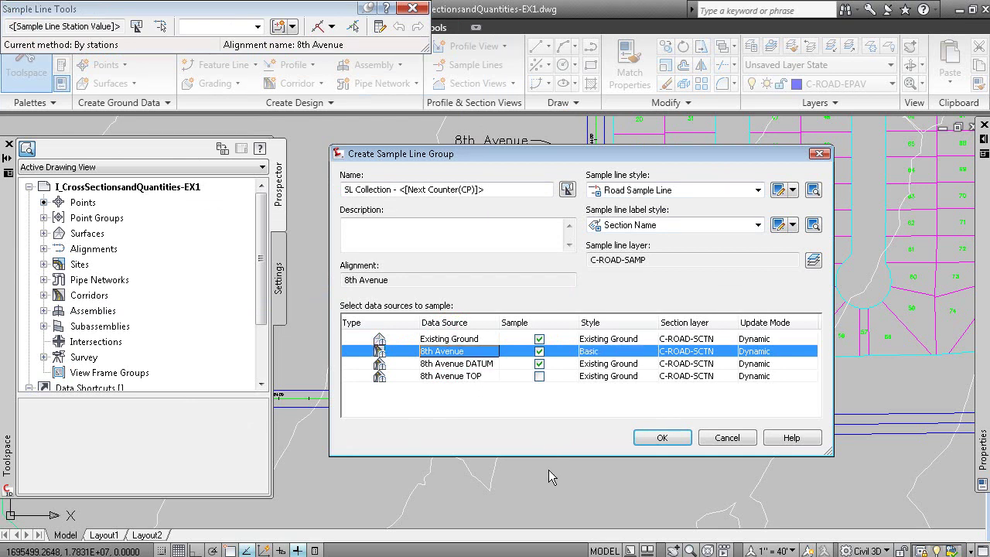
left_click(662, 438)
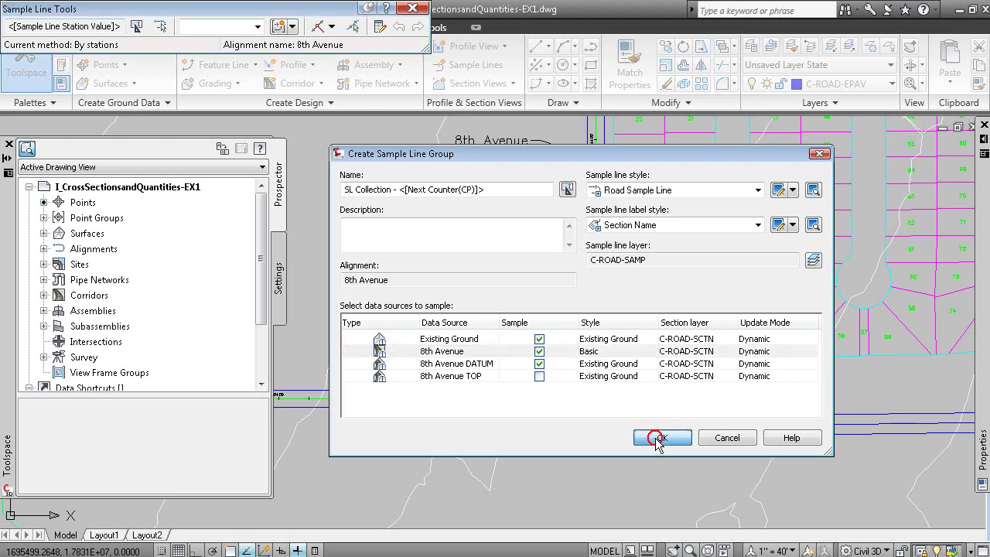
mouse_move(341, 13)
left_mouse_down()
mouse_move(719, 192)
mouse_move(664, 151)
left_mouse_up()
left_click(654, 163)
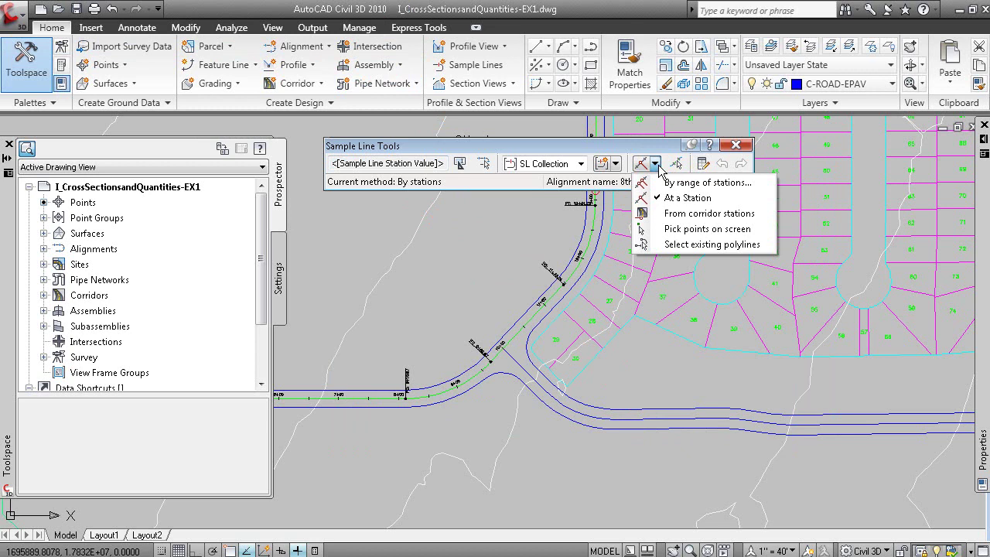
left_click(734, 229)
scroll(541, 441, "down", 5)
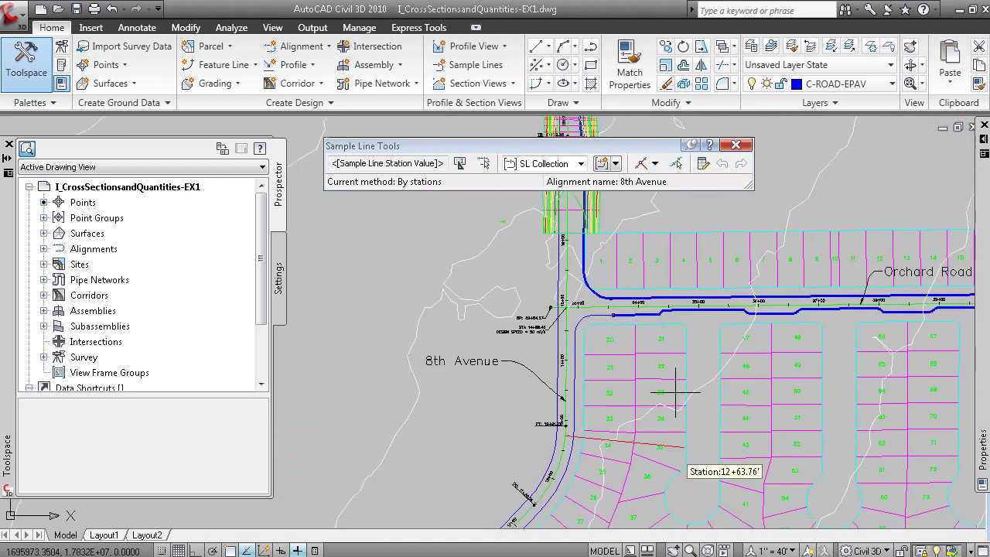
scroll(526, 318, "up", 5)
left_click(624, 286)
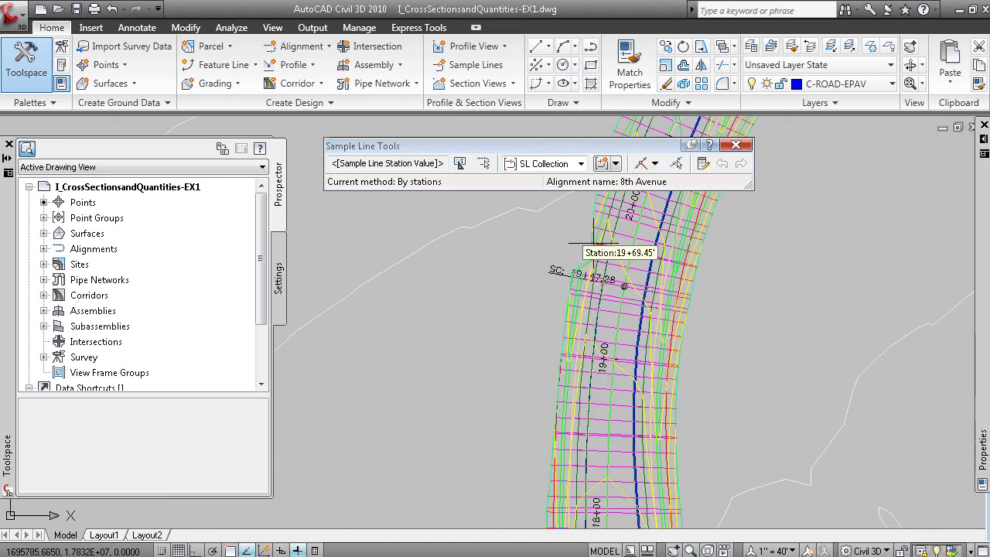
- Start sample lines by range of stations, disable starting from the alignment start, and pick start station 14+87.97 at the Orchard Road intersection
left_click(654, 163)
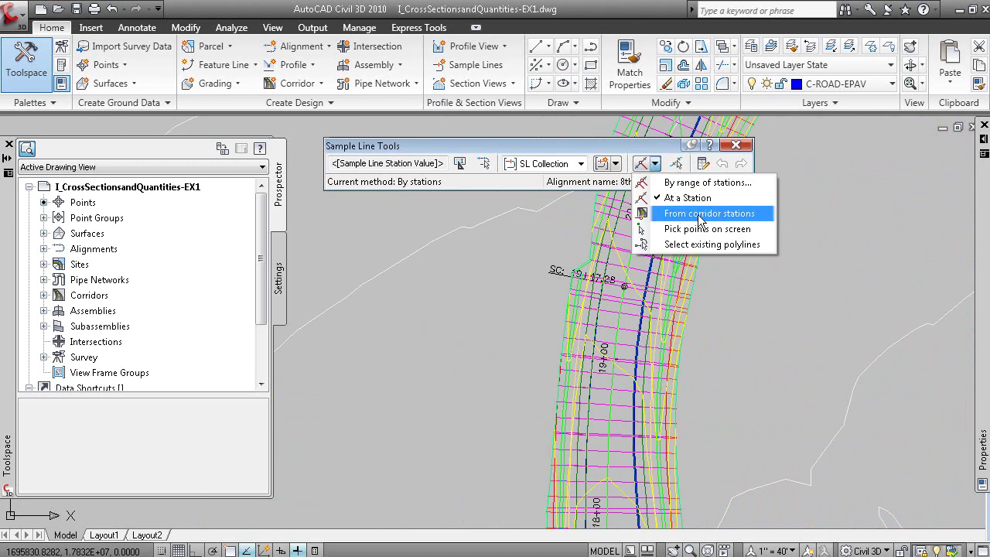
left_click(711, 183)
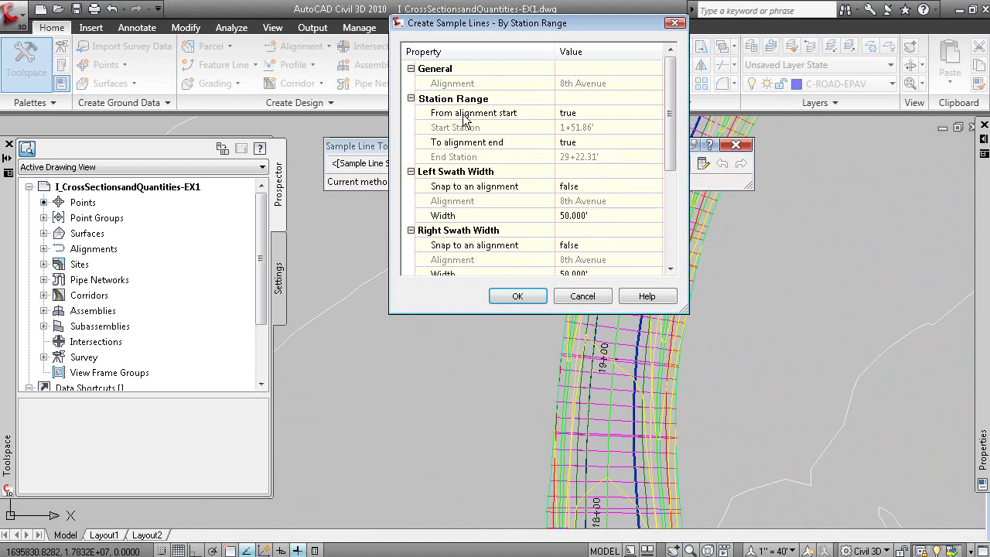
left_click(588, 114)
left_click(597, 114)
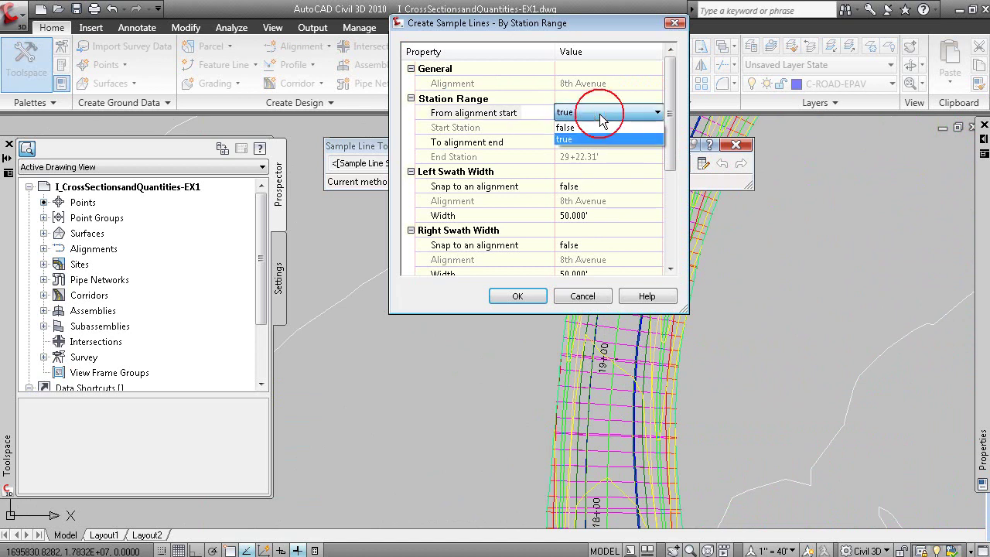
left_click(590, 132)
left_click(612, 128)
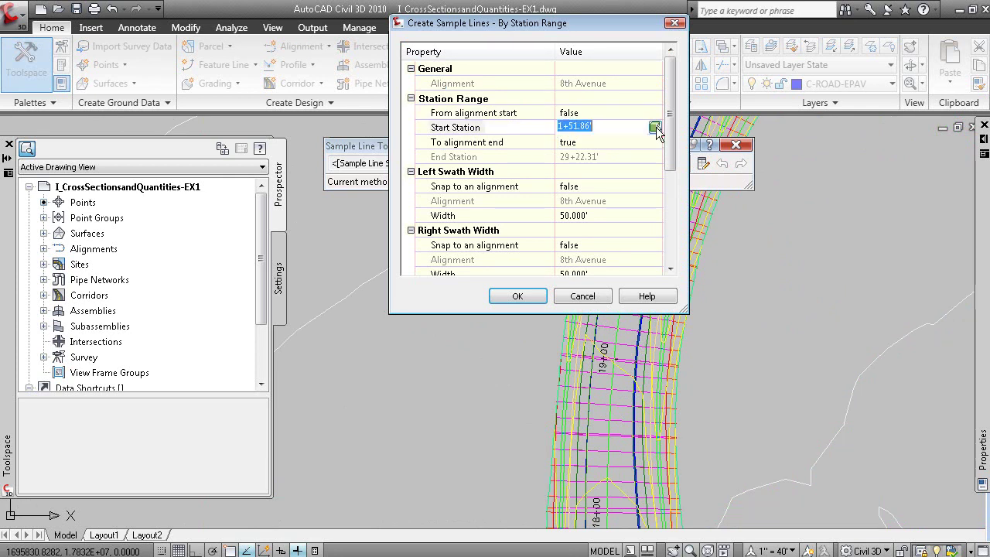
left_click(656, 128)
scroll(611, 197, "down", 2)
scroll(668, 293, "down", 2)
scroll(518, 224, "up", 3)
scroll(493, 397, "up", 2)
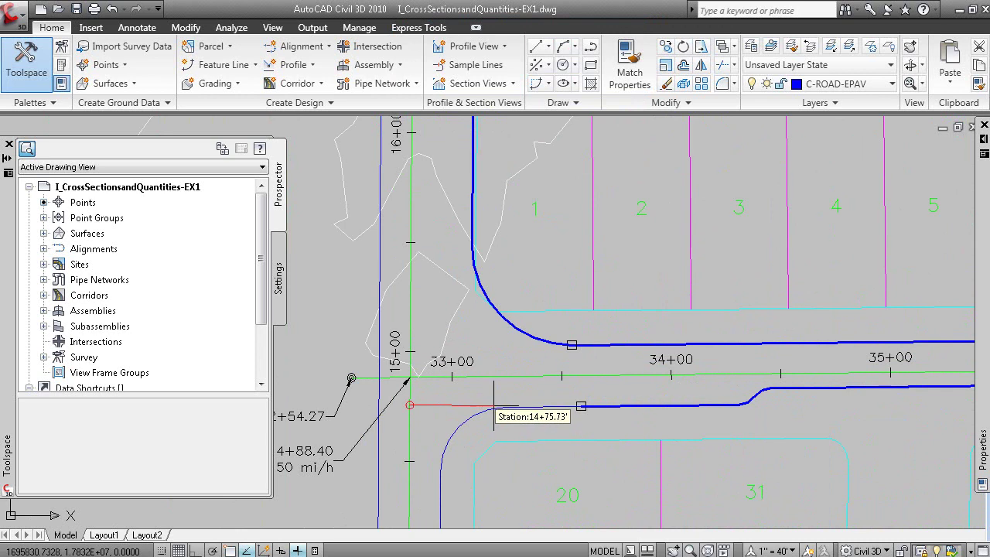
left_click(433, 377)
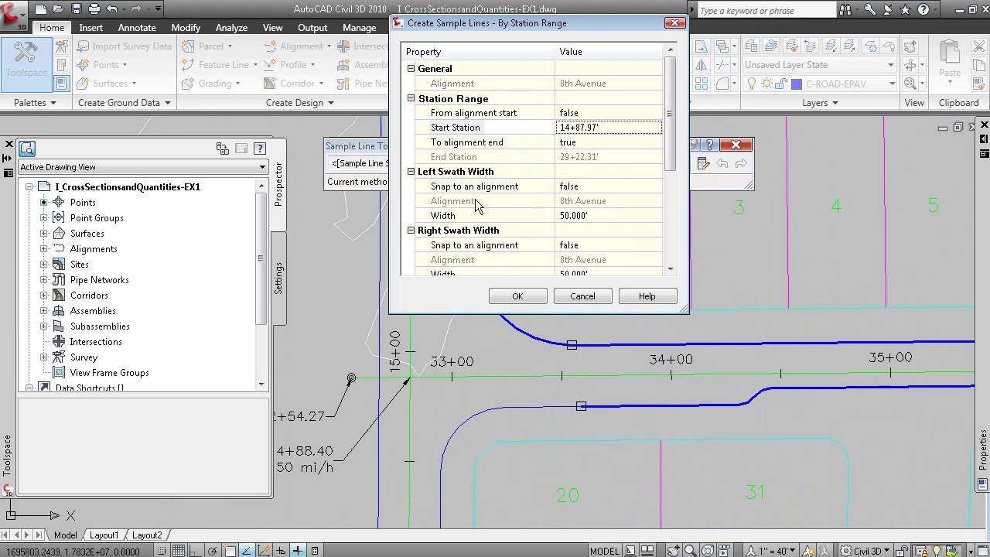
- Set both the left and right swath widths to 30 feet
left_click(592, 216)
type("30")
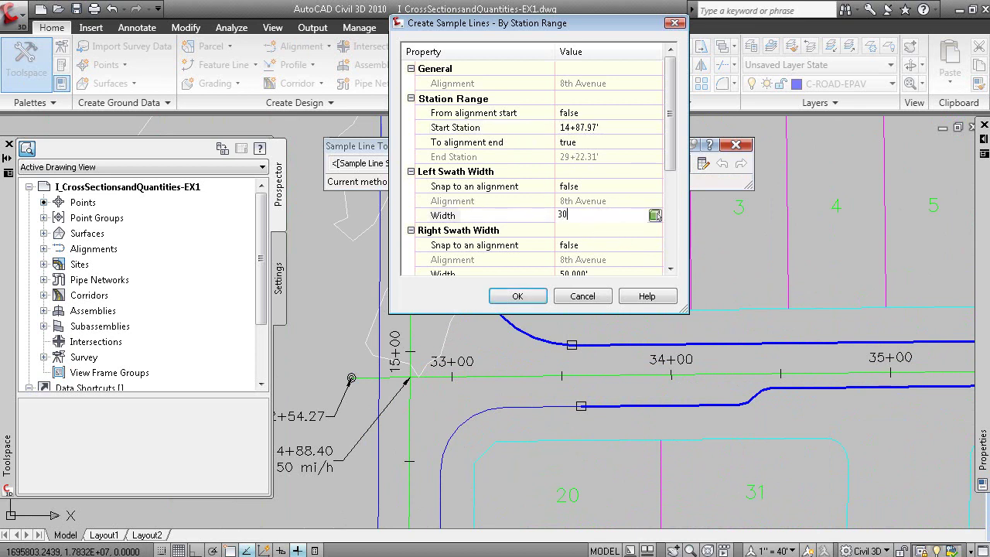
left_click(615, 270)
type("30")
- Set the sampling increment along curves to 20 feet and create the sample lines
scroll(670, 155, "down", 3)
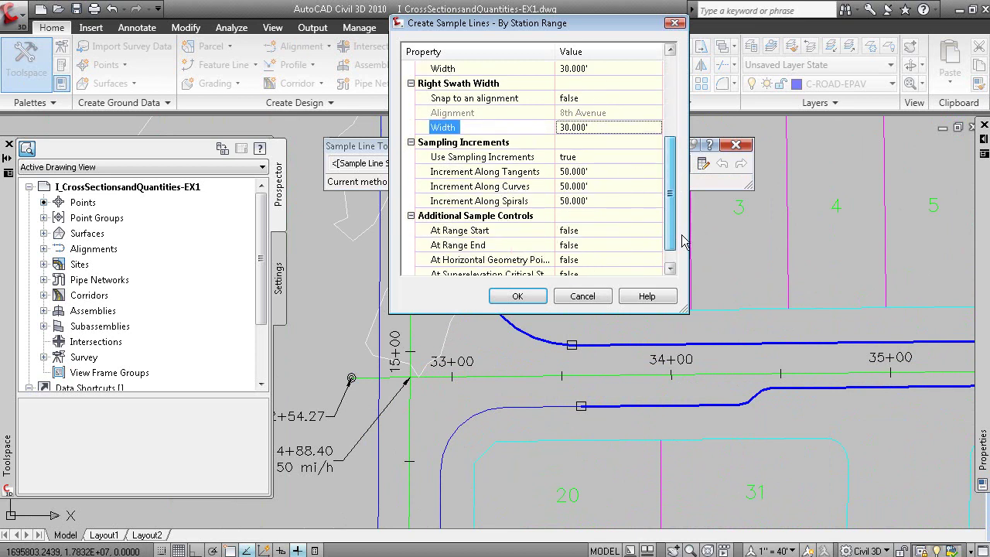
left_click(599, 172)
left_click(602, 187)
type("20")
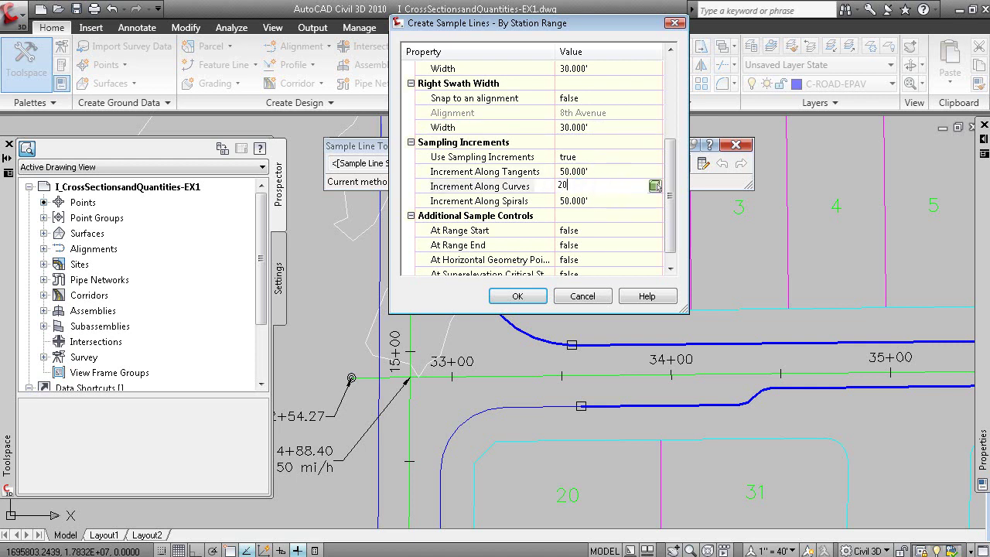
left_click(517, 301)
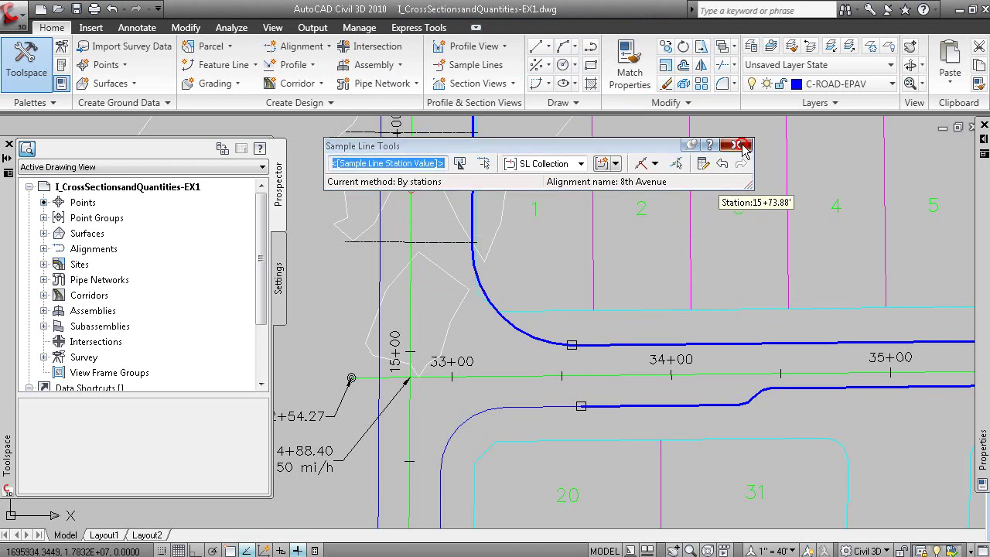
- Send the 8th Avenue corridor to the back of the display order, behind the sample lines
scroll(621, 246, "down", 4)
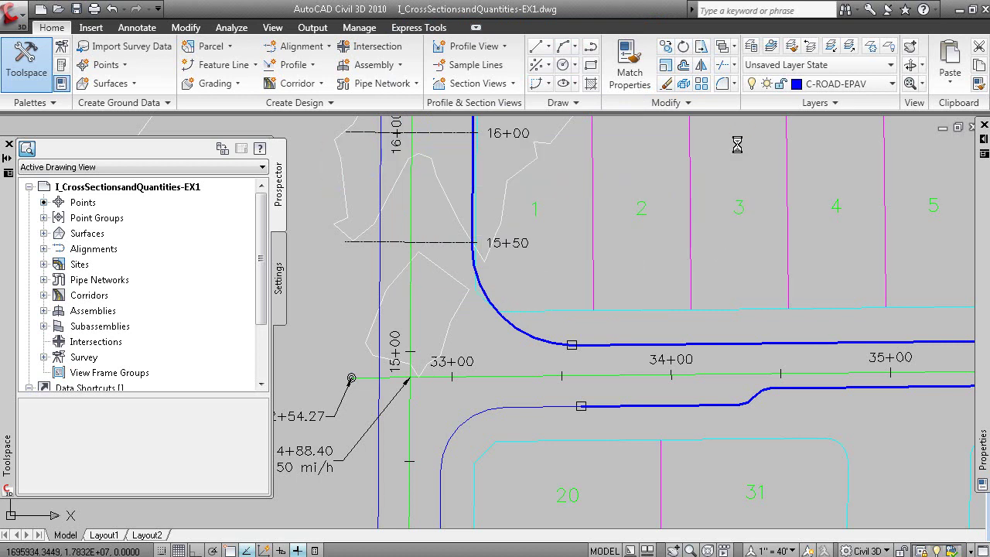
middle_click_drag(626, 222, 589, 324)
scroll(588, 325, "up", 3)
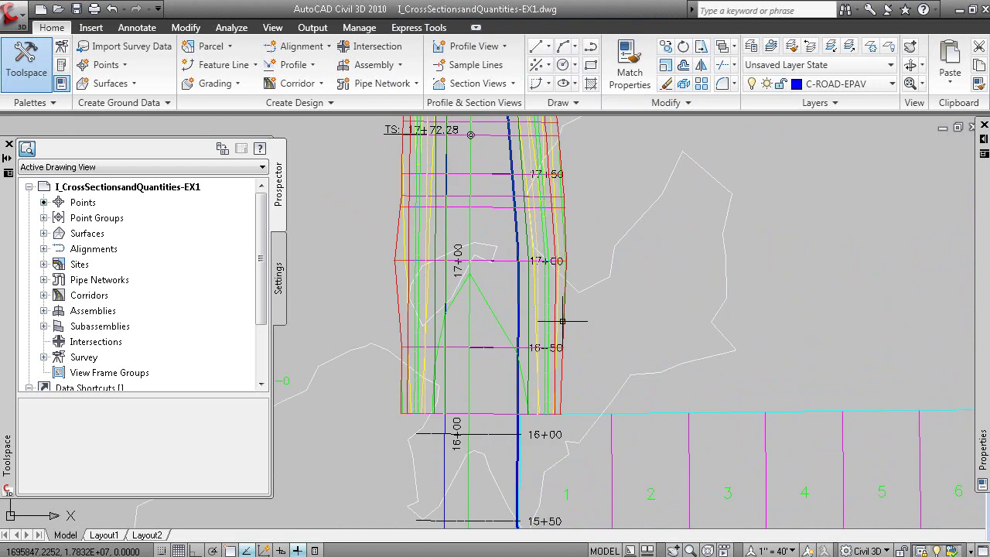
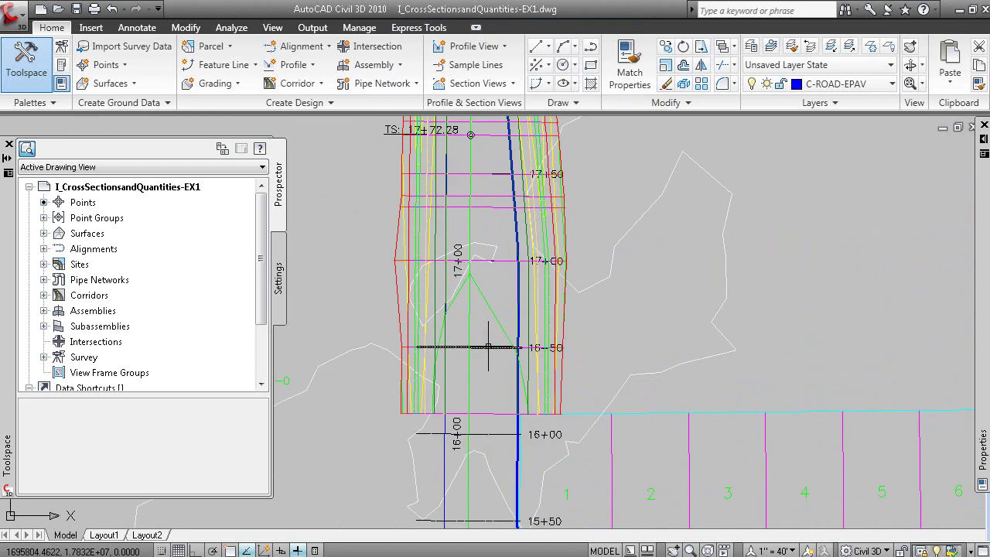
scroll(496, 261, "down", 3)
scroll(570, 397, "up", 6)
left_click(520, 283)
right_click(568, 292)
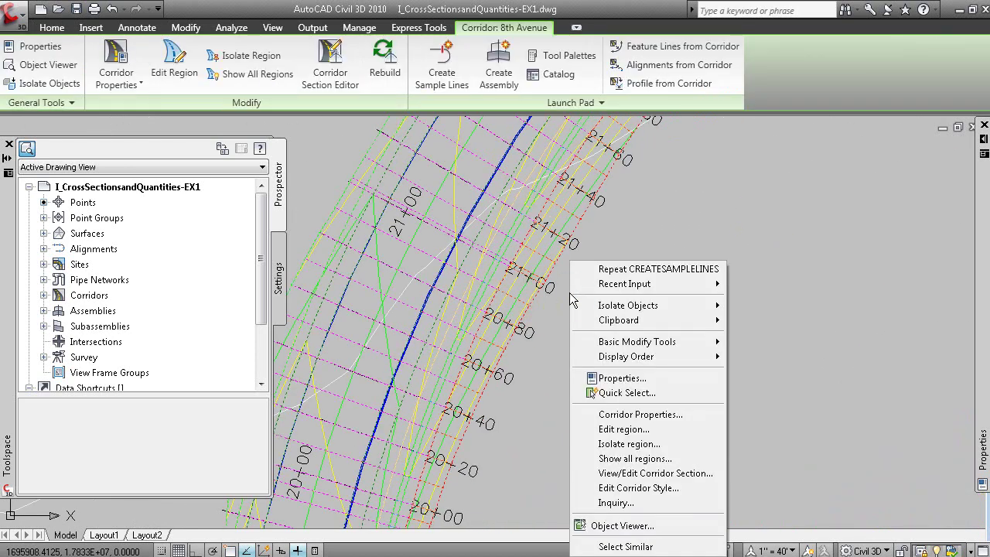
mouse_move(662, 361)
left_click(760, 376)
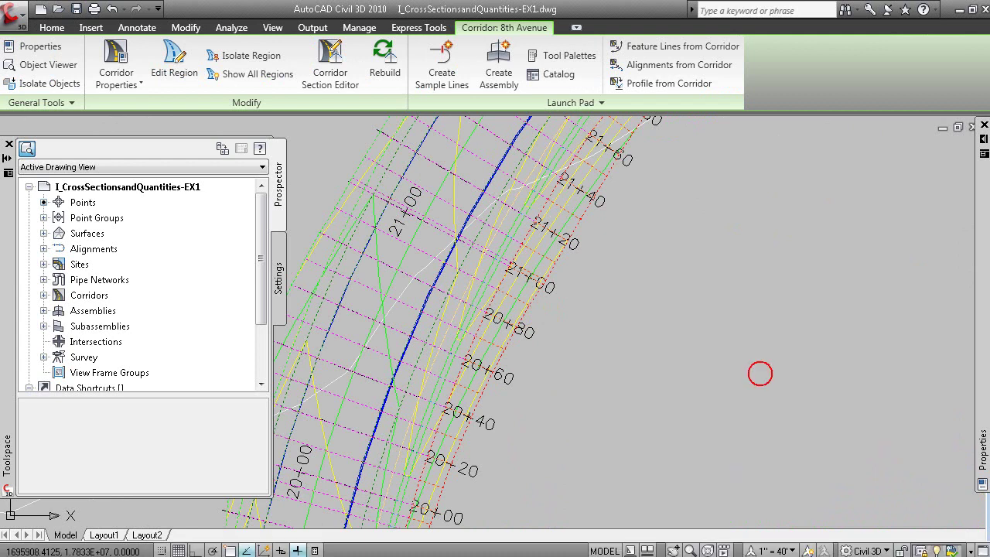
key("Escape")
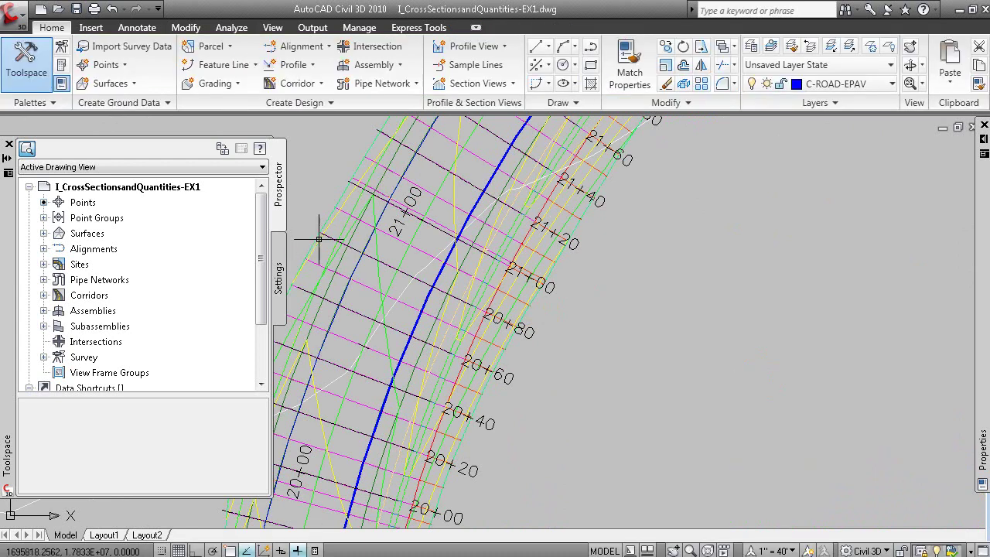
scroll(570, 347, "down", 3)
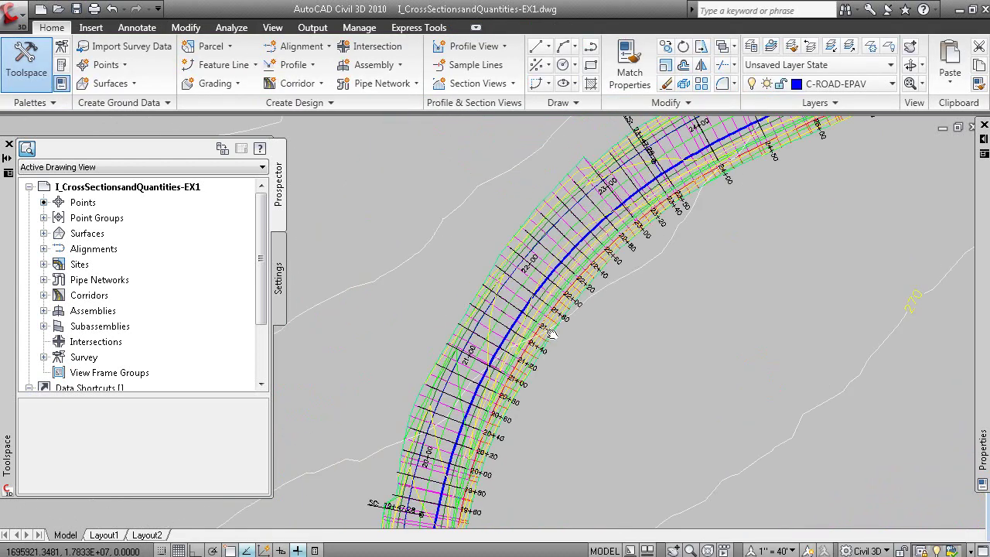
middle_click_drag(634, 329, 625, 275)
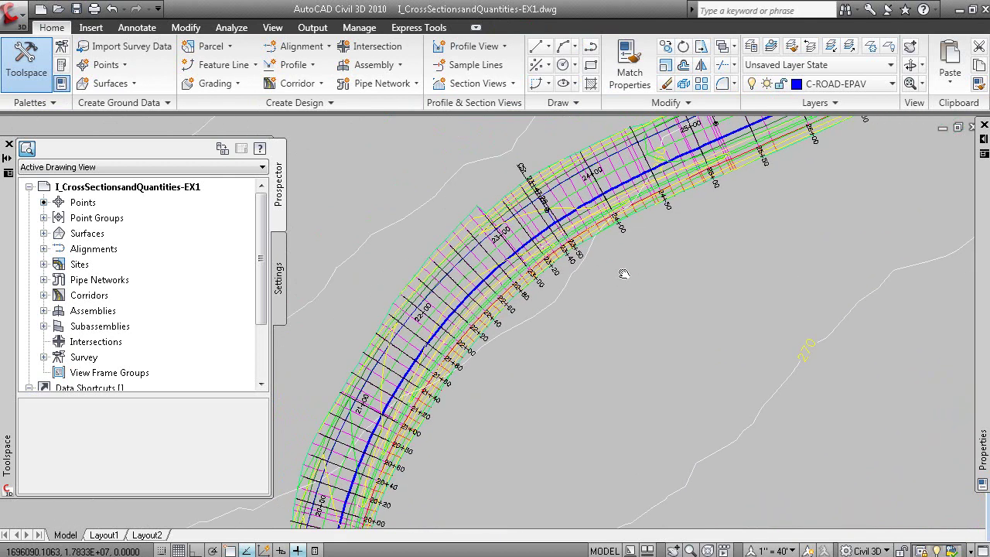
key("alt+Tab")
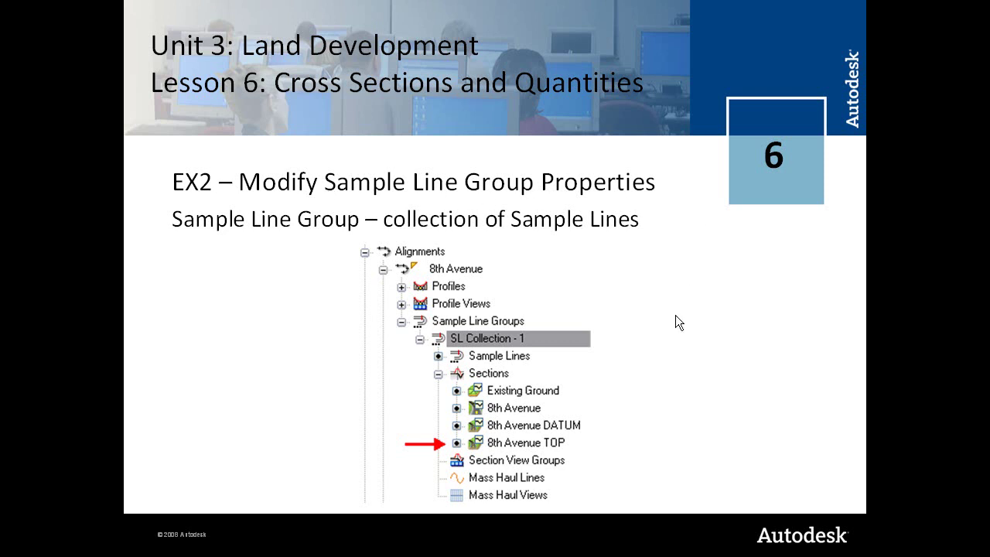
key("alt+Tab")
key("alt+Tab")
left_click(554, 341)
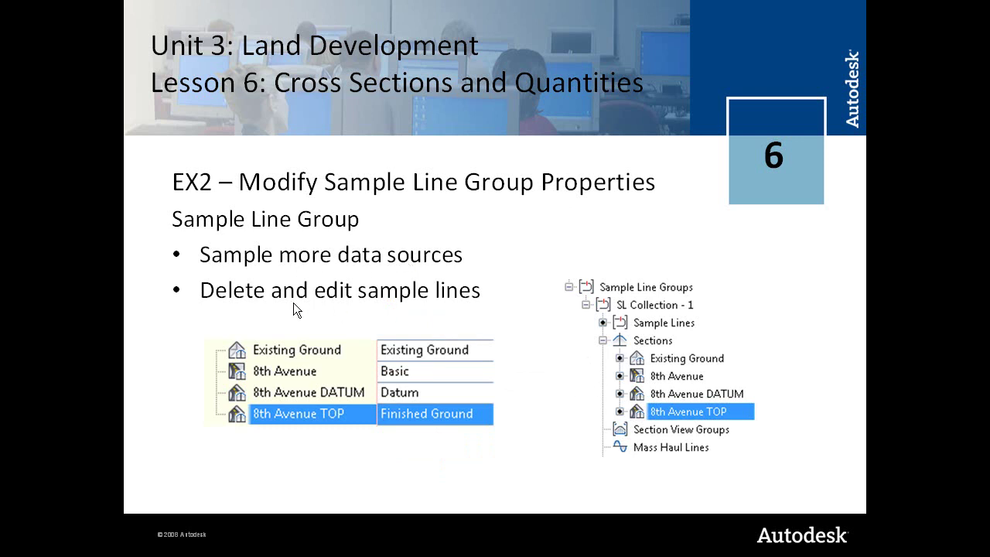
left_click(514, 309)
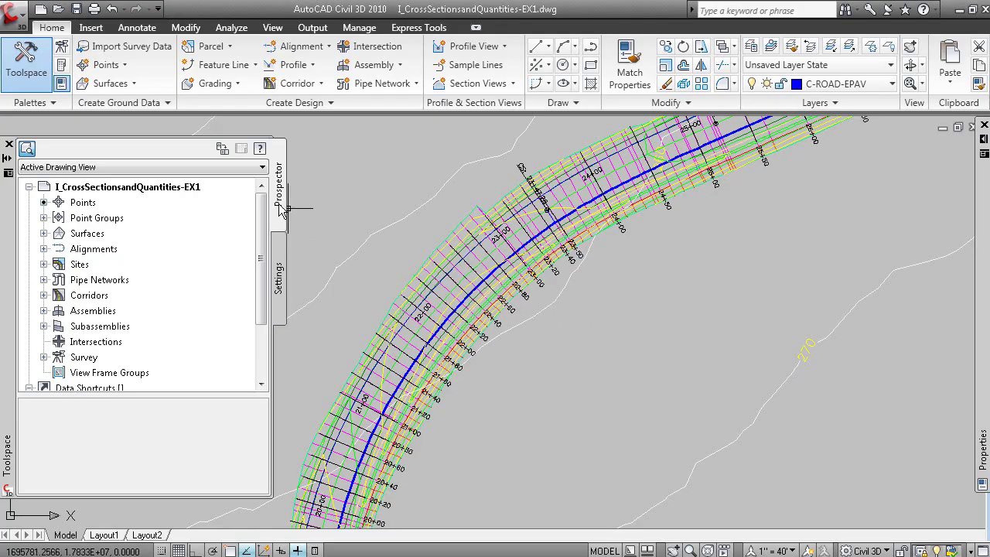
- List the sample lines of SL Collection - 1 under the 8th Avenue centerline alignment in Prospector
left_click(44, 248)
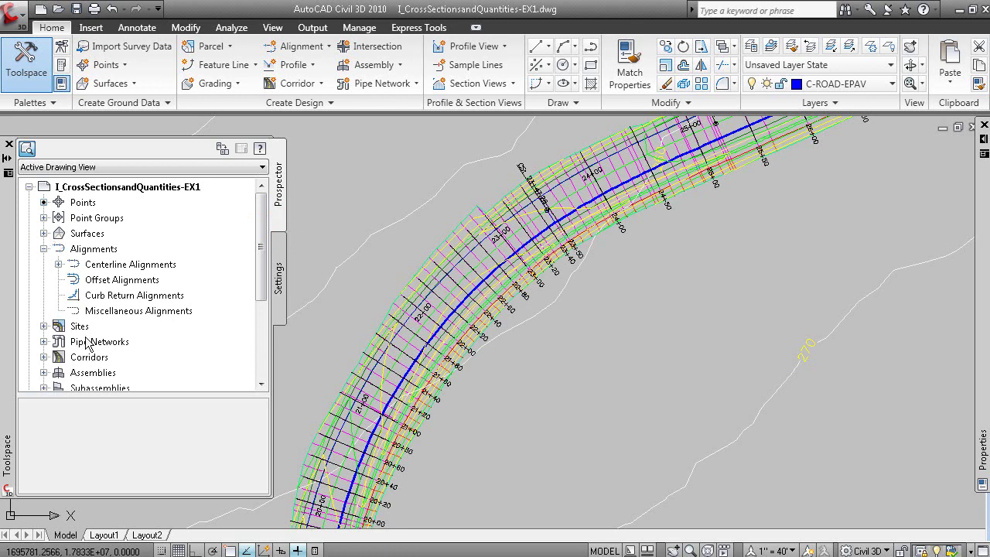
left_click(58, 265)
left_click(72, 280)
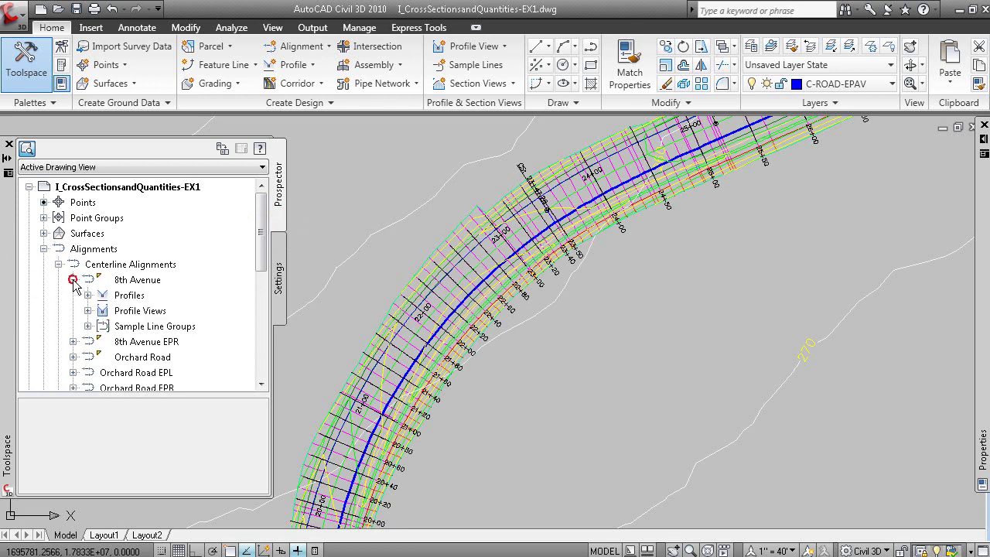
left_click(88, 326)
left_click(151, 342)
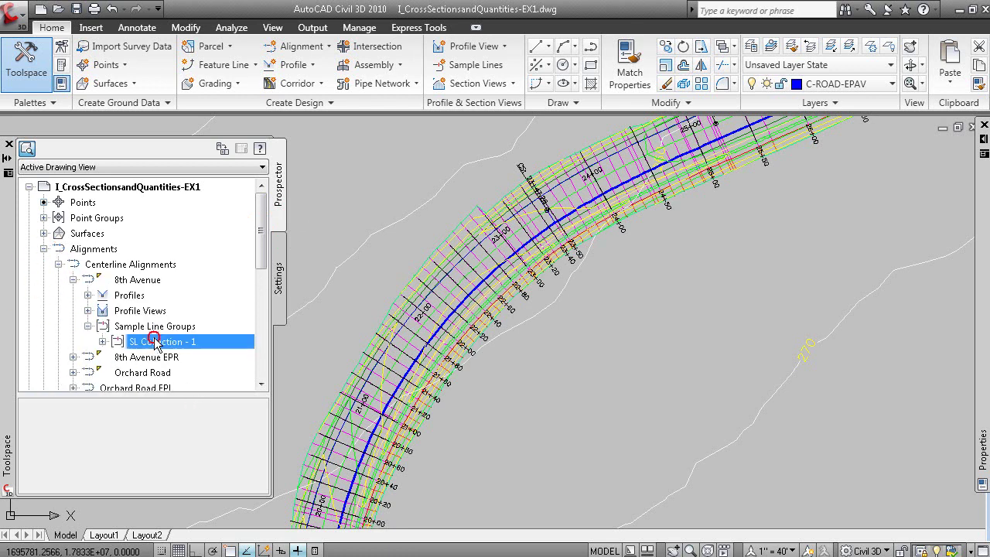
left_click(102, 341)
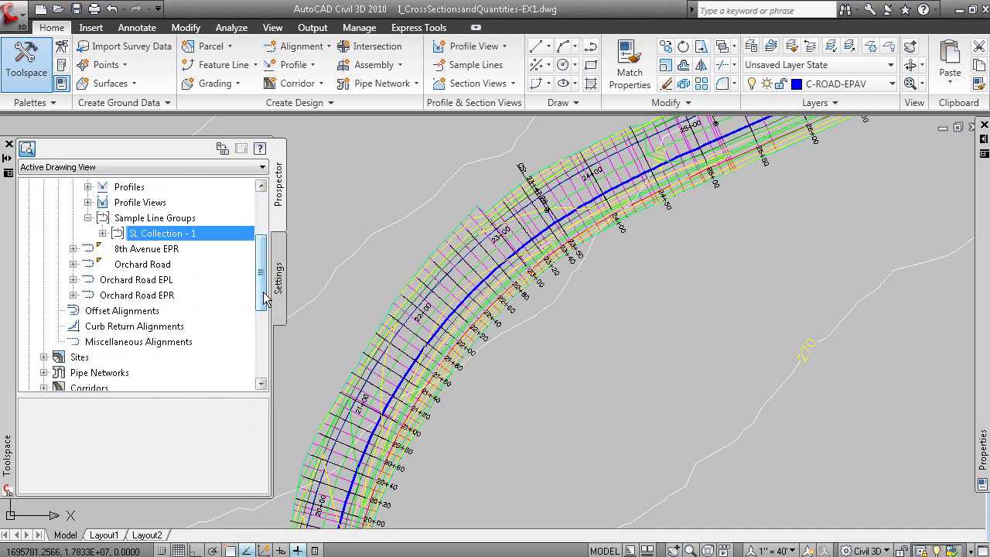
left_click(166, 250)
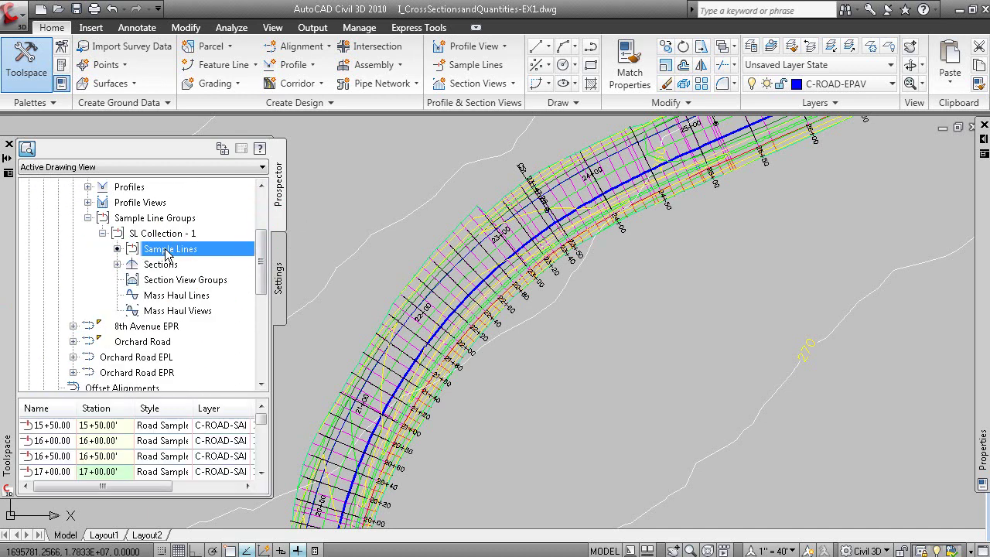
- Enlarge the Prospector item list and zoom the drawing to the 15+50.00 sample line
left_click_drag(112, 394, 108, 344)
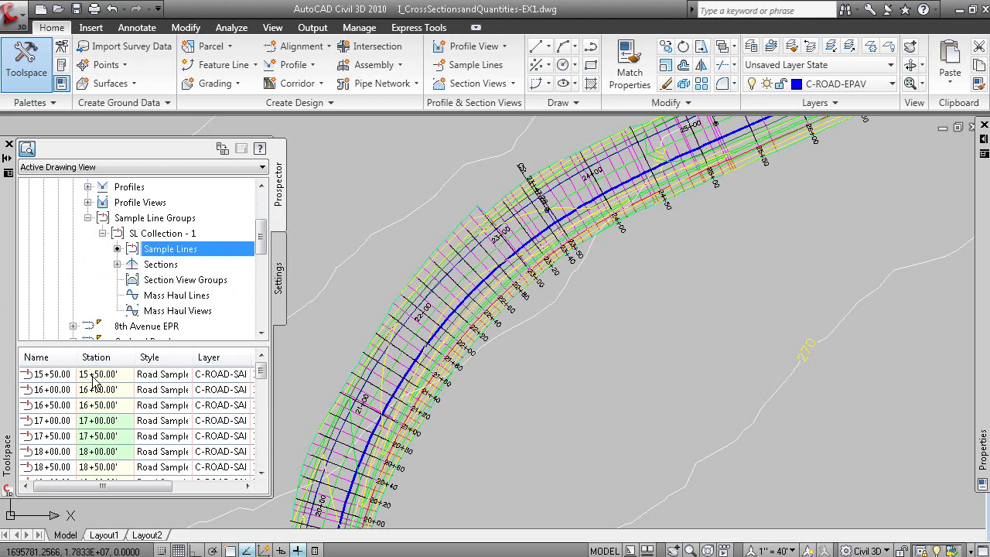
right_click(70, 376)
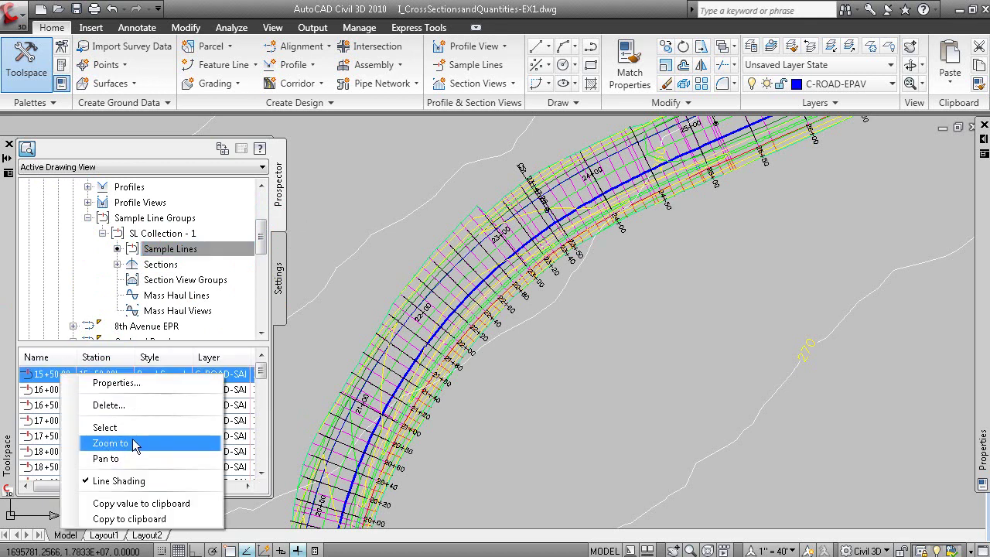
left_click(135, 443)
scroll(608, 397, "down", 2)
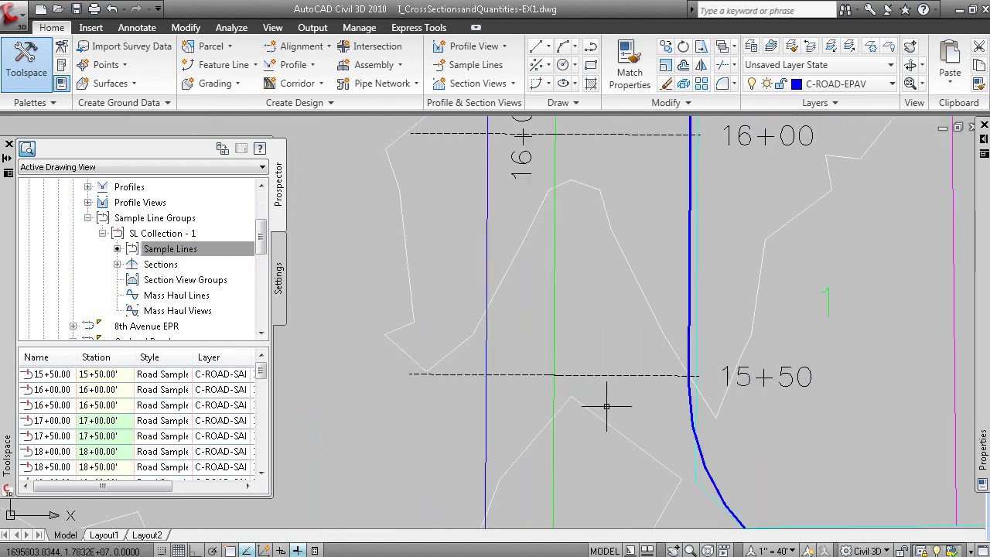
- List the sampled sections of SL Collection - 1 in Prospector and check its section view groups
left_click(117, 264)
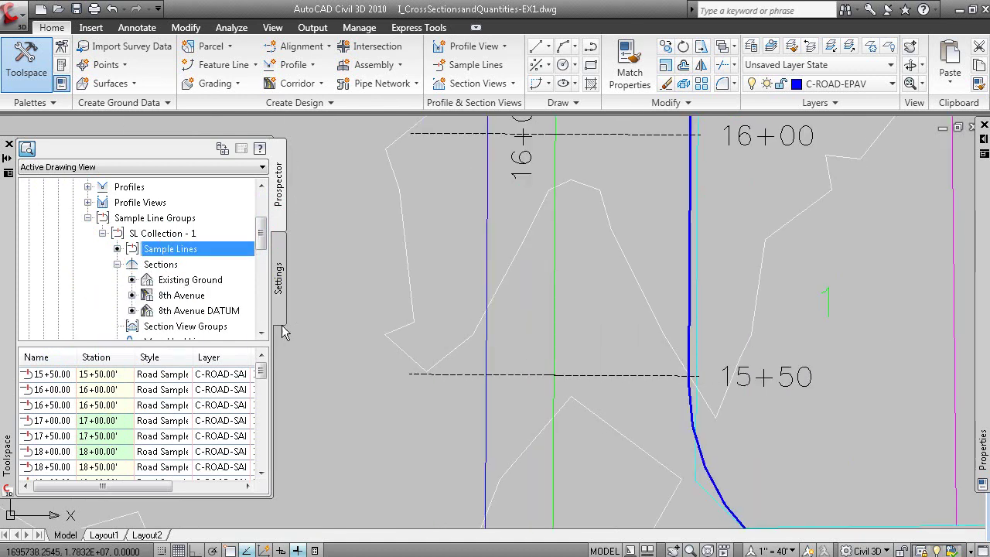
left_click_drag(261, 232, 261, 245)
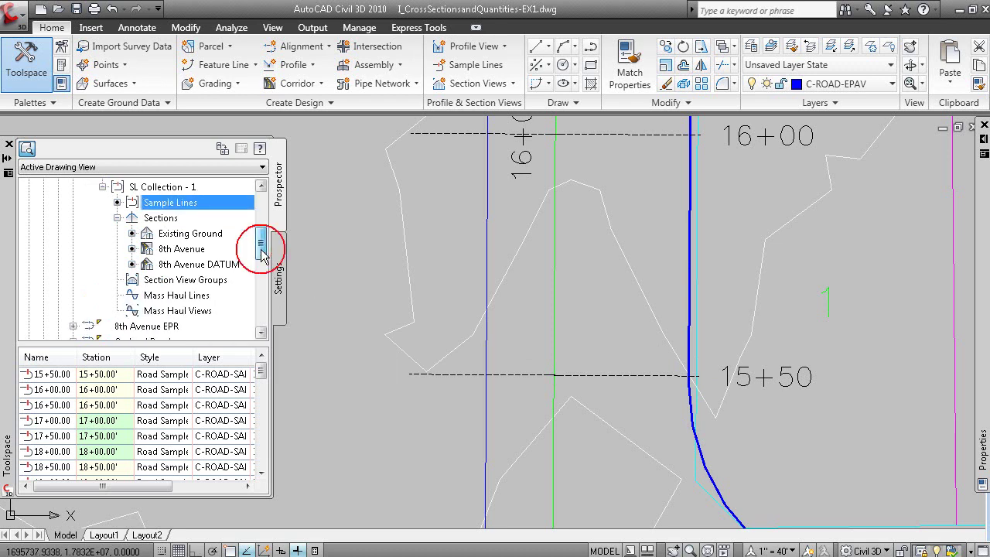
left_click(217, 284)
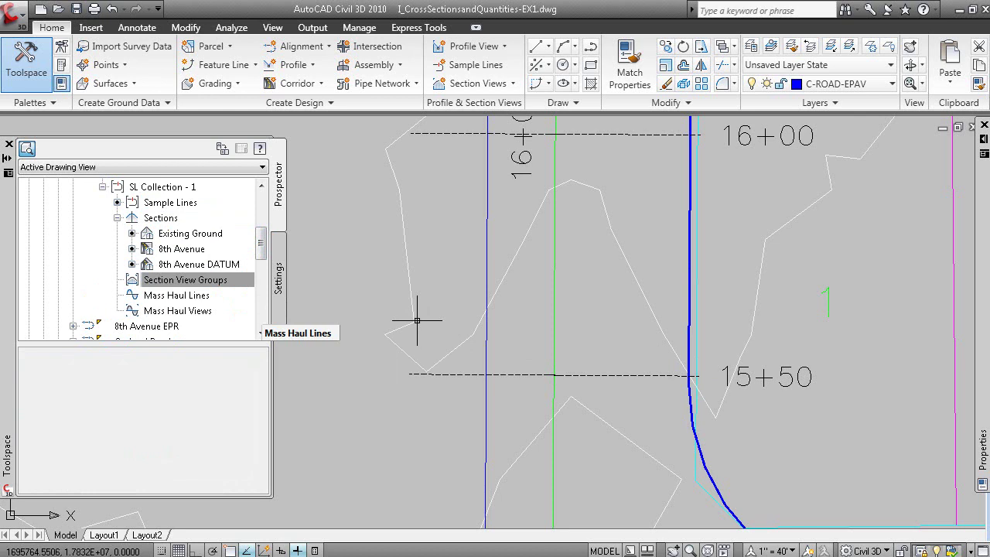
scroll(419, 318, "down", 2)
mouse_move(419, 319)
middle_mouse_down()
mouse_move(423, 408)
mouse_move(488, 449)
middle_mouse_up()
left_click(169, 219)
- Set the left and right offsets of all sample lines in SL Collection - 1 to 60 feet
left_click(184, 190)
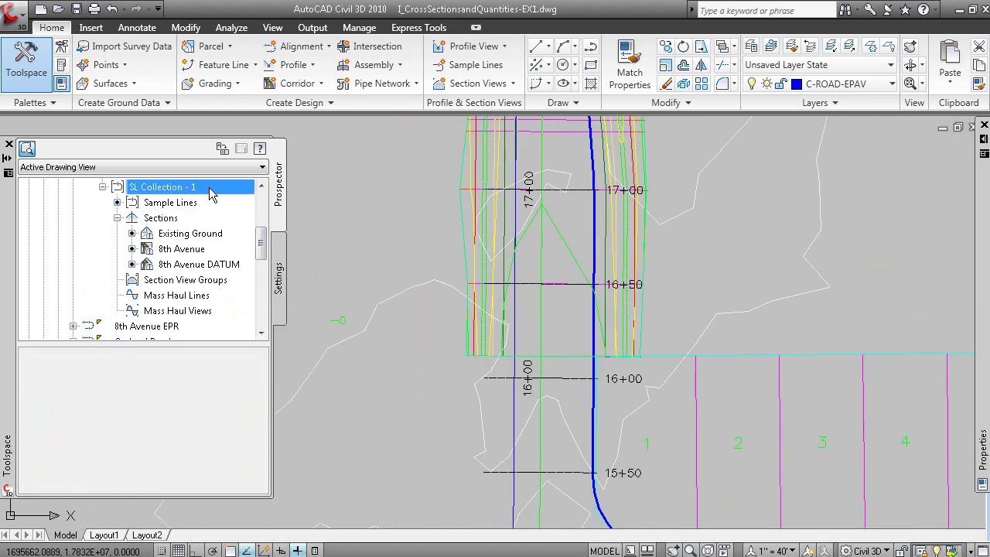
right_click(210, 188)
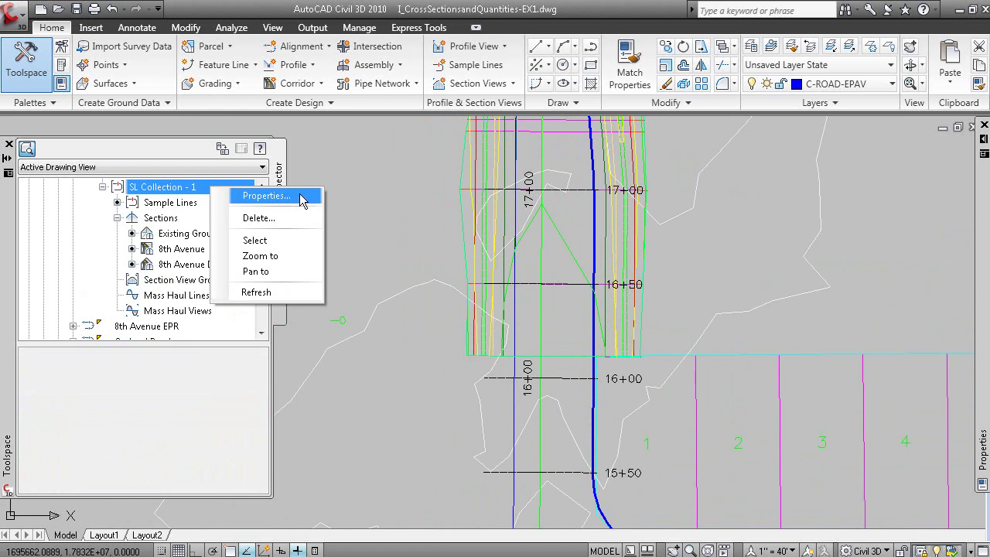
left_click(301, 196)
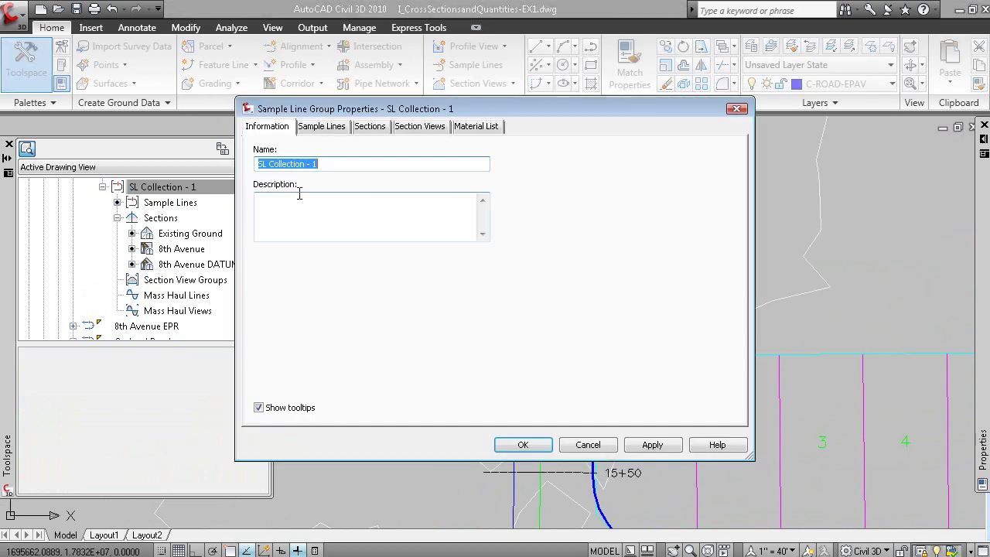
left_click(338, 128)
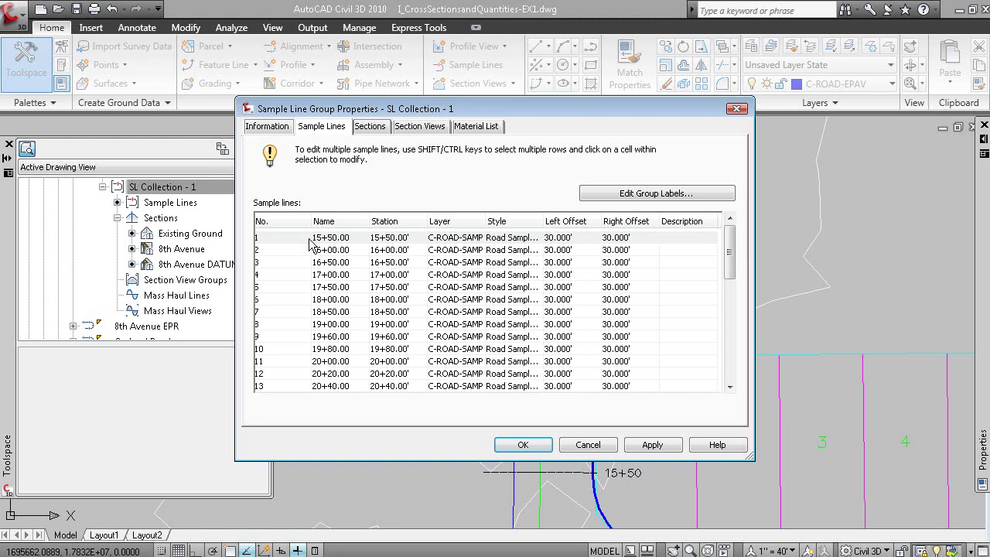
mouse_move(729, 259)
left_mouse_down()
mouse_move(743, 373)
mouse_move(730, 336)
mouse_move(730, 247)
left_mouse_up()
left_click(267, 387, "shift")
left_click(572, 235)
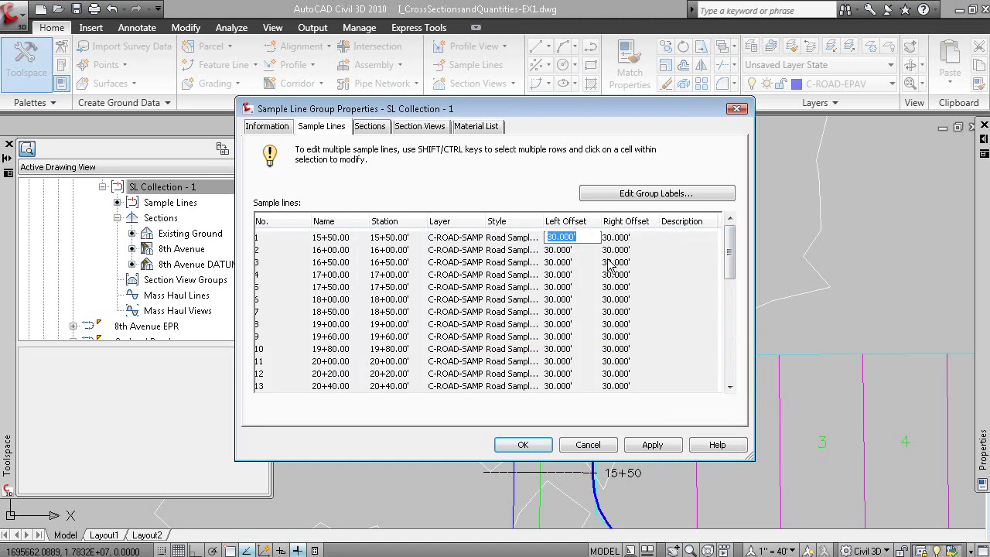
type("60")
left_click(631, 237)
type("60")
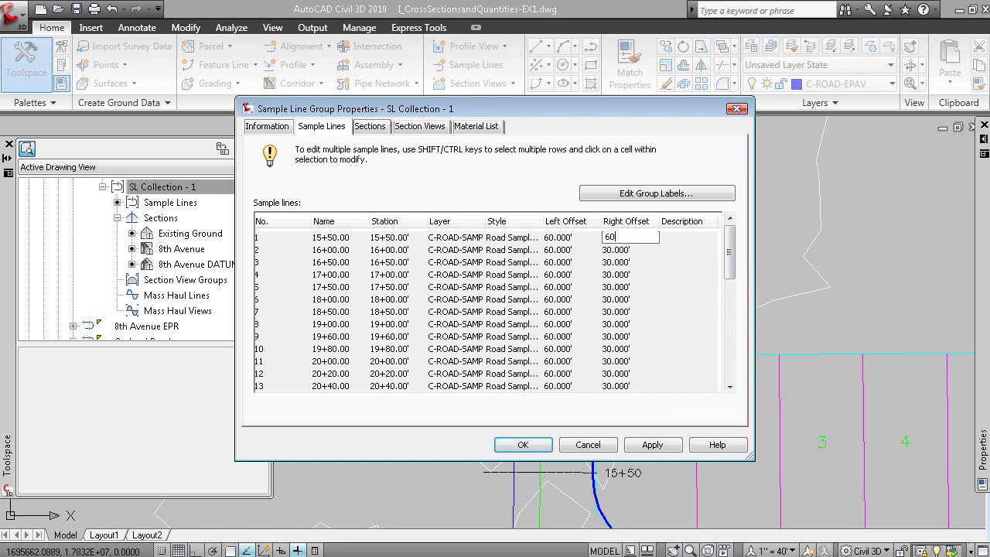
left_click(526, 446)
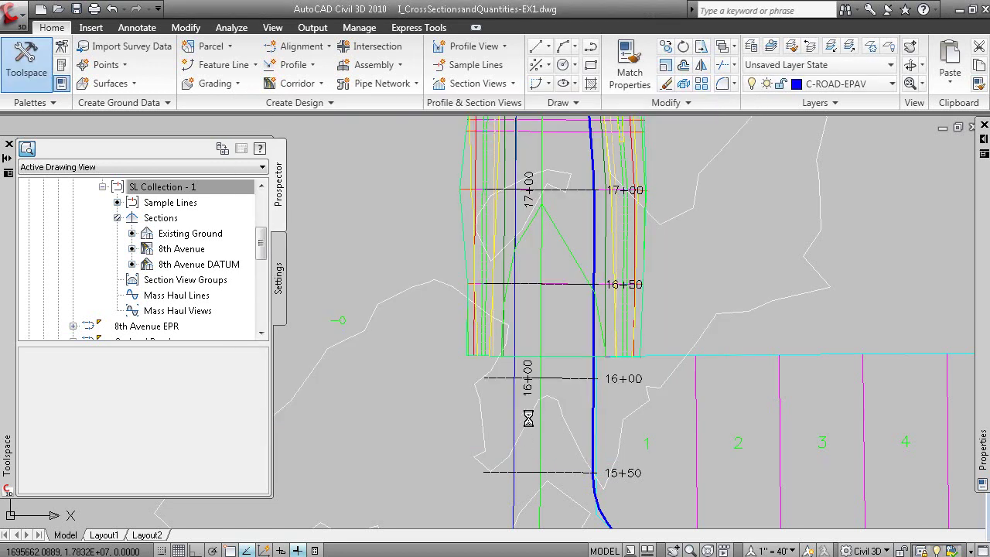
- Examine the sample line widths along the full length of the 8th Avenue corridor
middle_click_drag(581, 223, 581, 316)
middle_click_drag(580, 269, 574, 453)
middle_click_drag(580, 232, 606, 396)
middle_click_drag(747, 209, 637, 358)
middle_click_drag(776, 289, 601, 402)
scroll(603, 402, "down", 6)
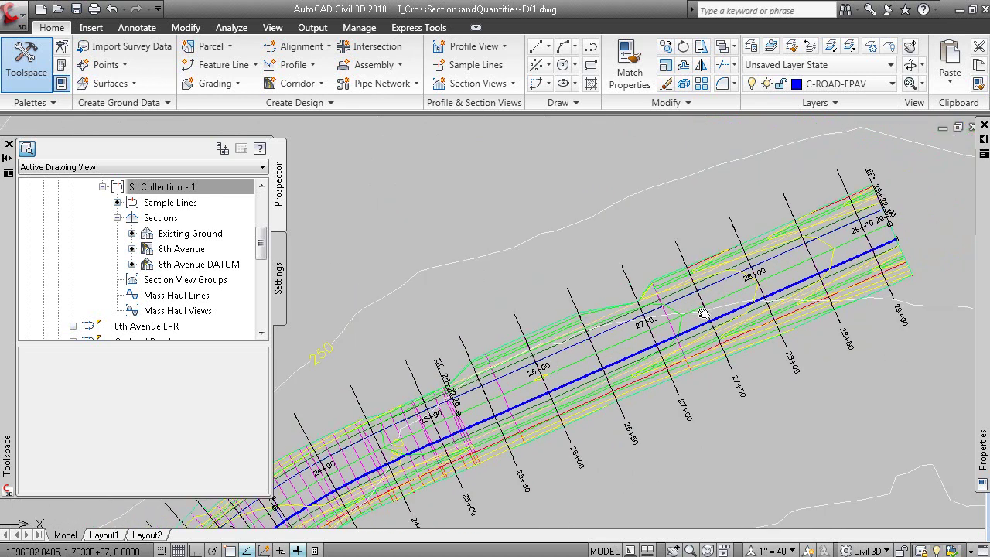
scroll(624, 371, "down", 3)
middle_click_drag(624, 372, 637, 206)
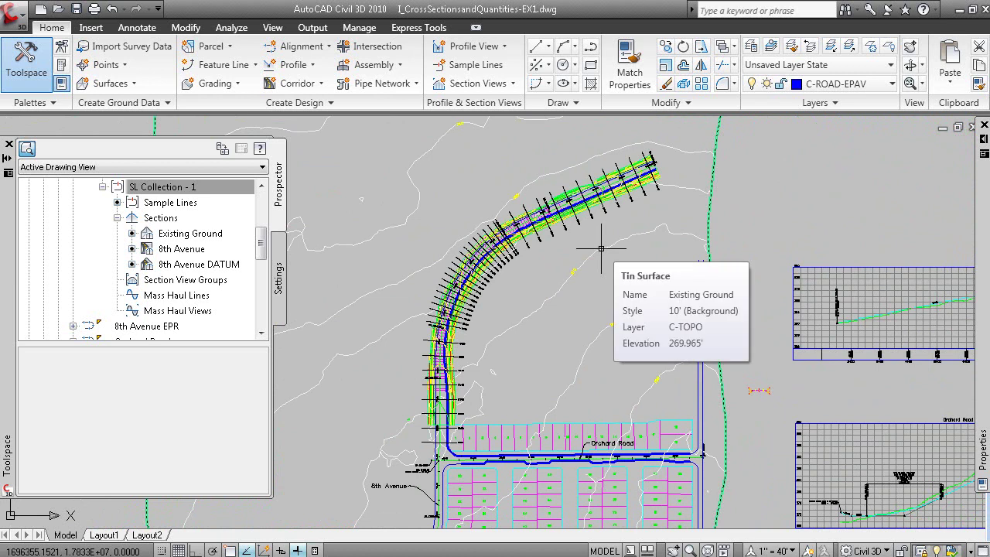
- Review the sections, section views and material list in the properties of SL Collection - 1
left_click(194, 187)
right_click(208, 190)
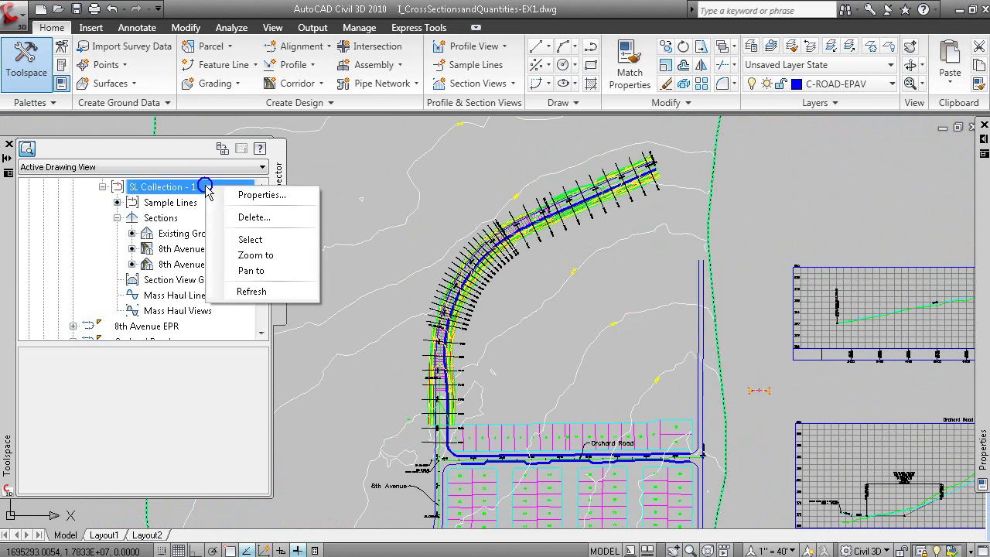
left_click(259, 195)
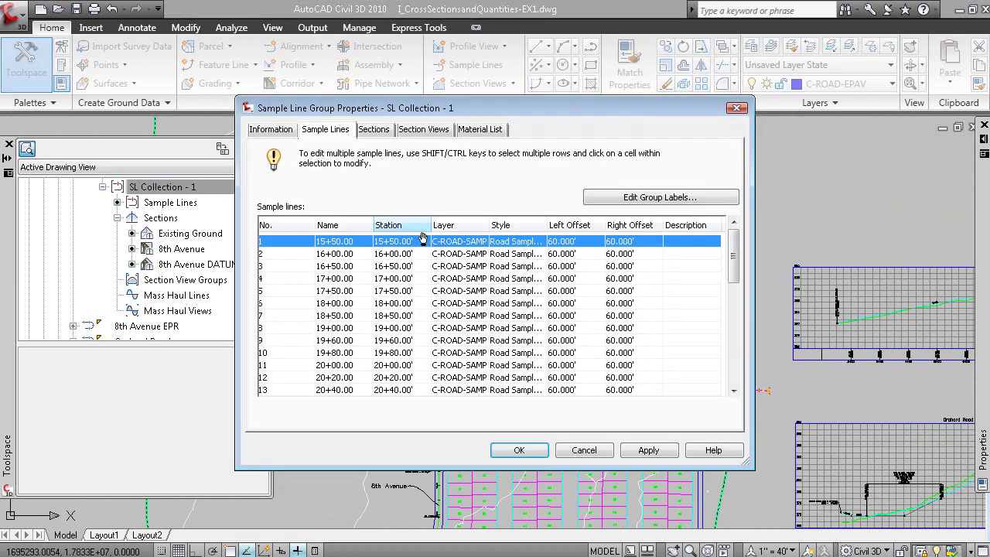
left_click(373, 130)
left_click_drag(745, 463, 869, 463)
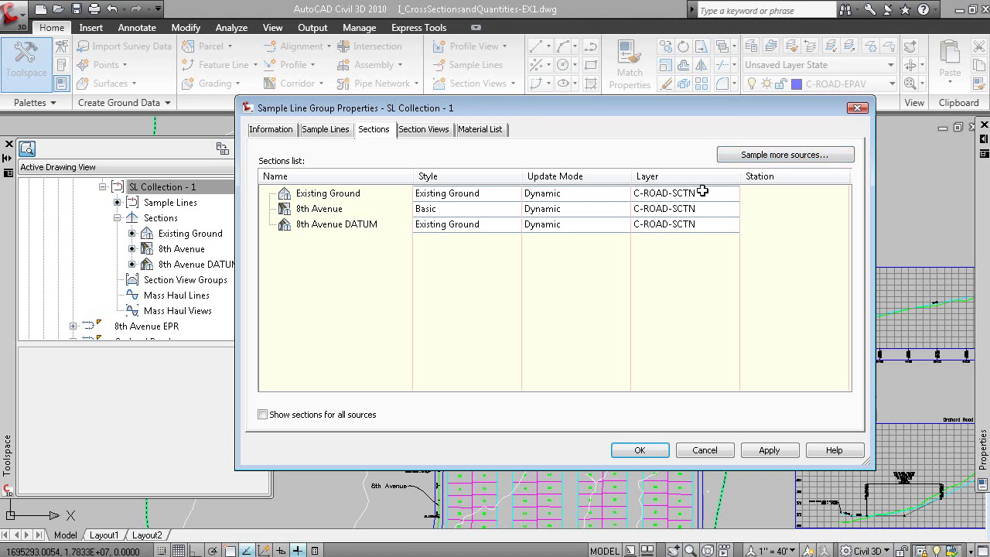
left_click(412, 130)
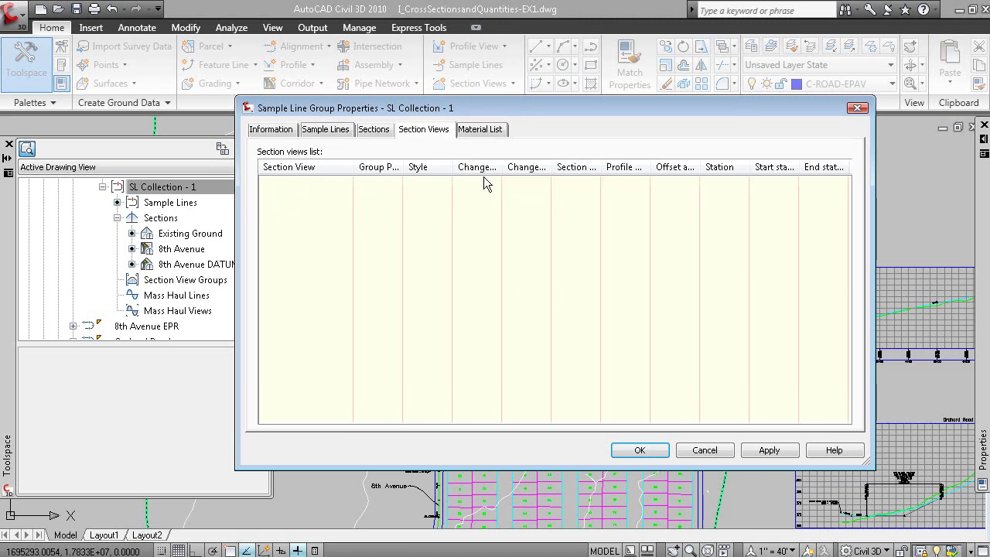
left_click(480, 129)
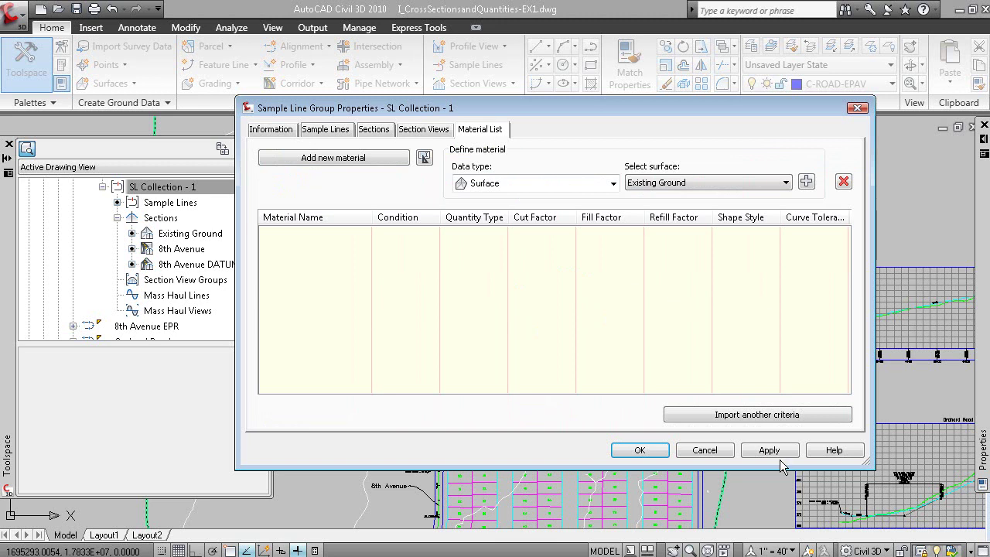
left_click(640, 450)
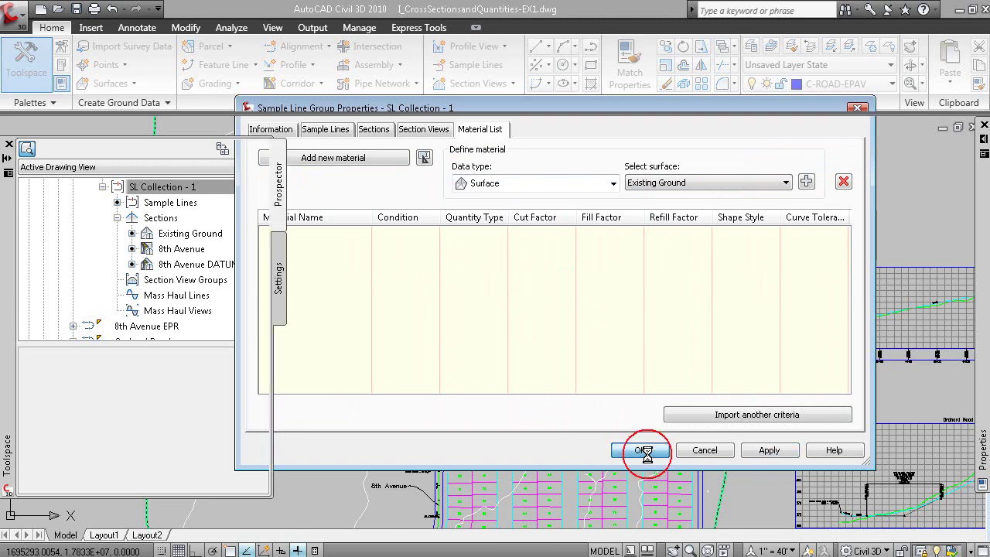
middle_click_drag(483, 352, 487, 391)
mouse_move(581, 255)
middle_mouse_down()
mouse_move(605, 352)
mouse_move(537, 323)
mouse_move(571, 318)
middle_mouse_up()
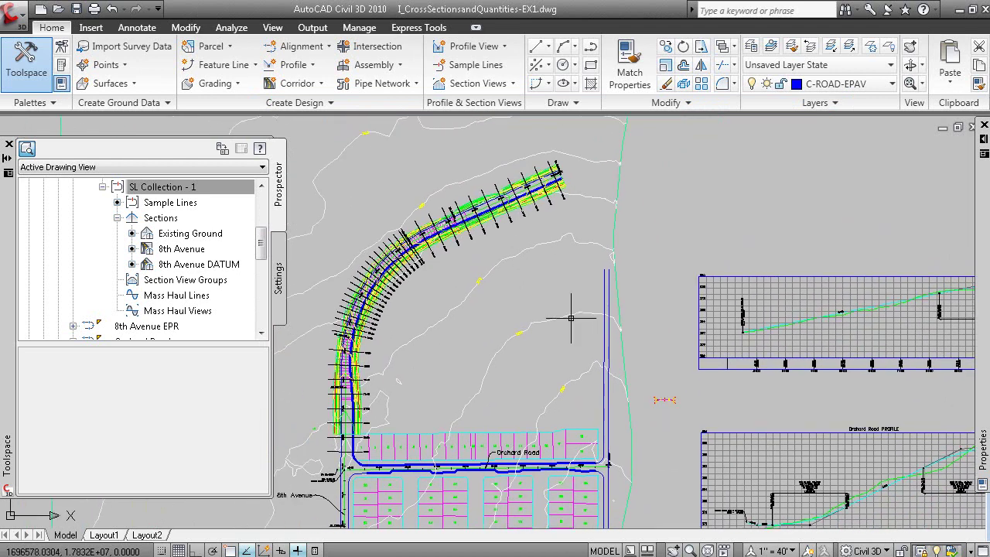
key("alt+Tab")
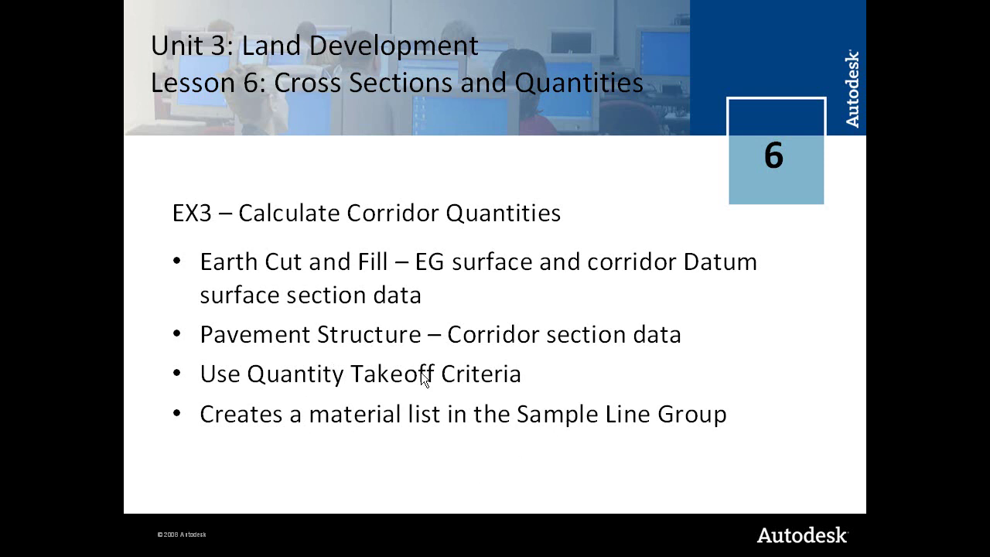
left_click(473, 435)
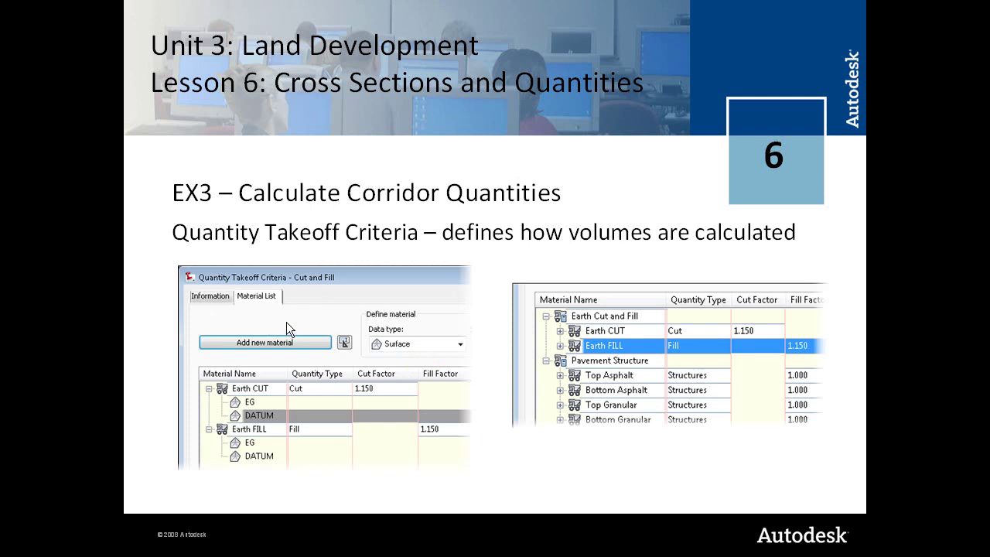
key("alt+Tab")
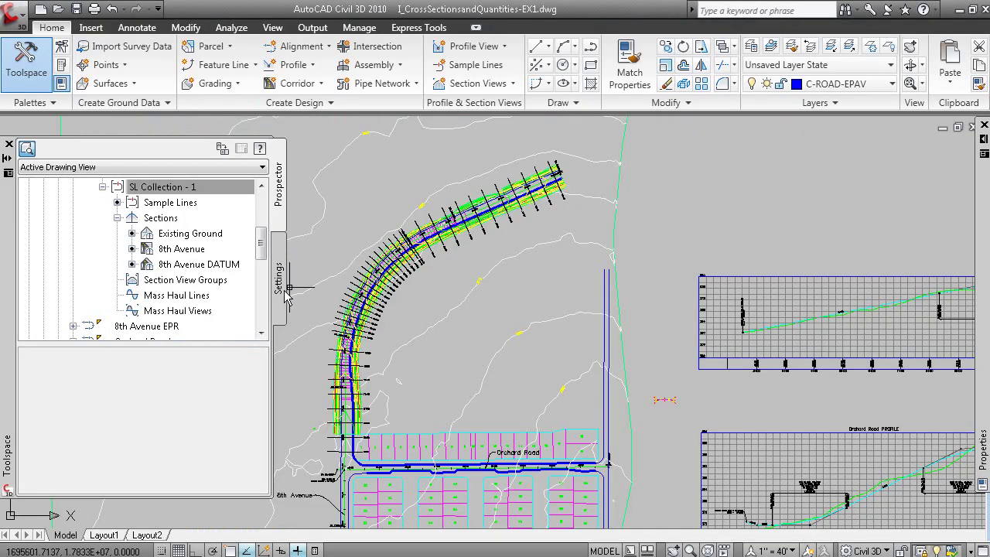
- List the Quantity Takeoff Criteria available in the drawing settings
left_click(284, 292)
left_click_drag(264, 278, 263, 356)
left_click(44, 310)
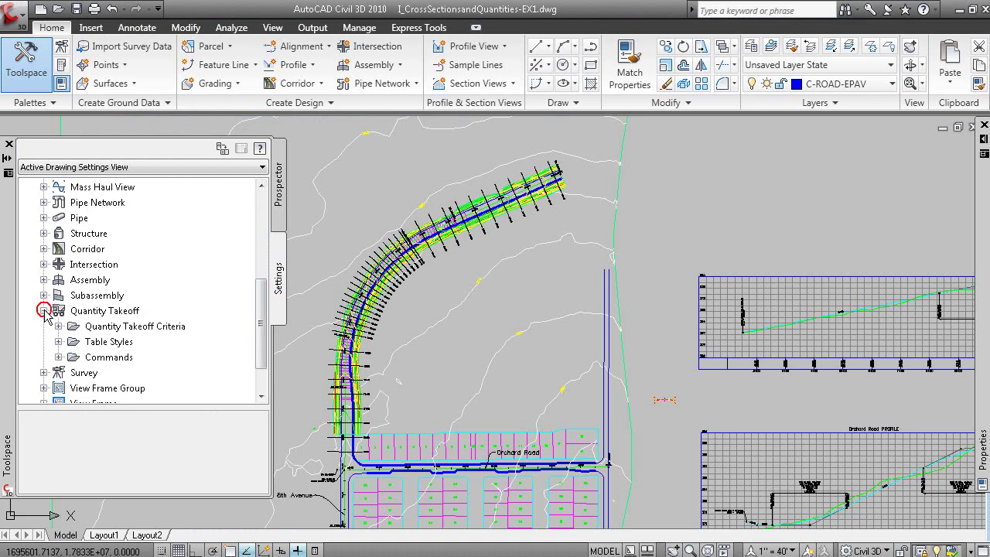
left_click(58, 325)
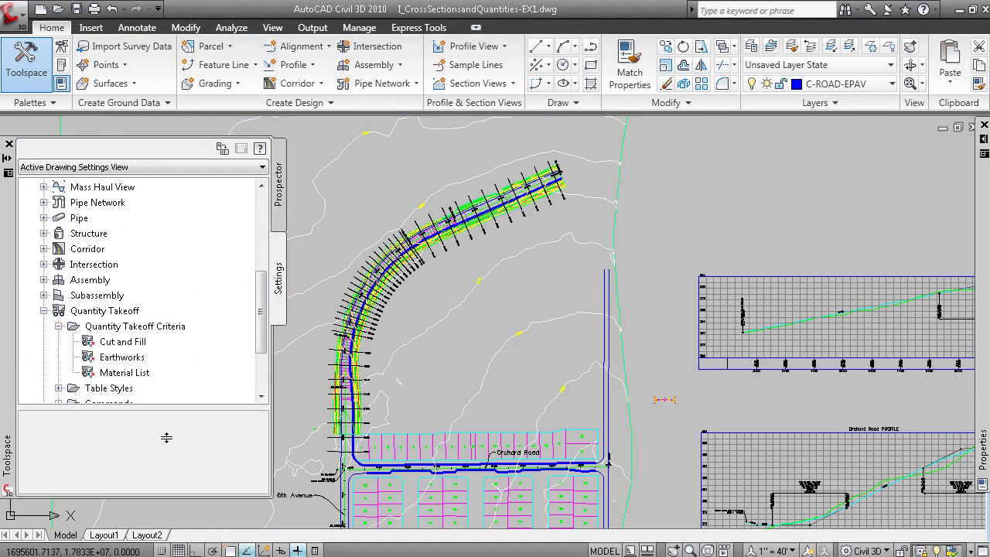
- Open the Cut and Fill takeoff criteria and expand the Ground Removed and Ground Fill materials in its material list
left_click(124, 341)
right_click(164, 341)
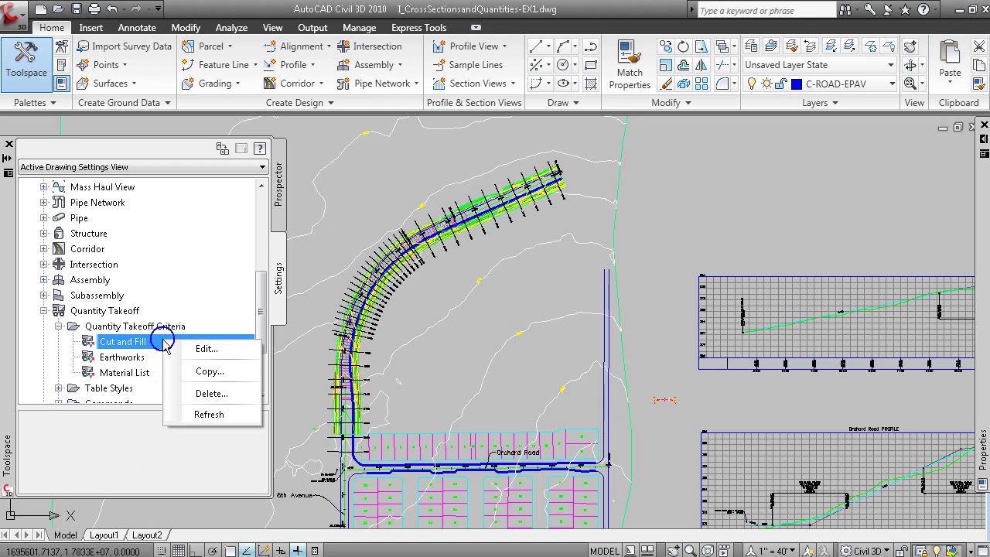
left_click(237, 349)
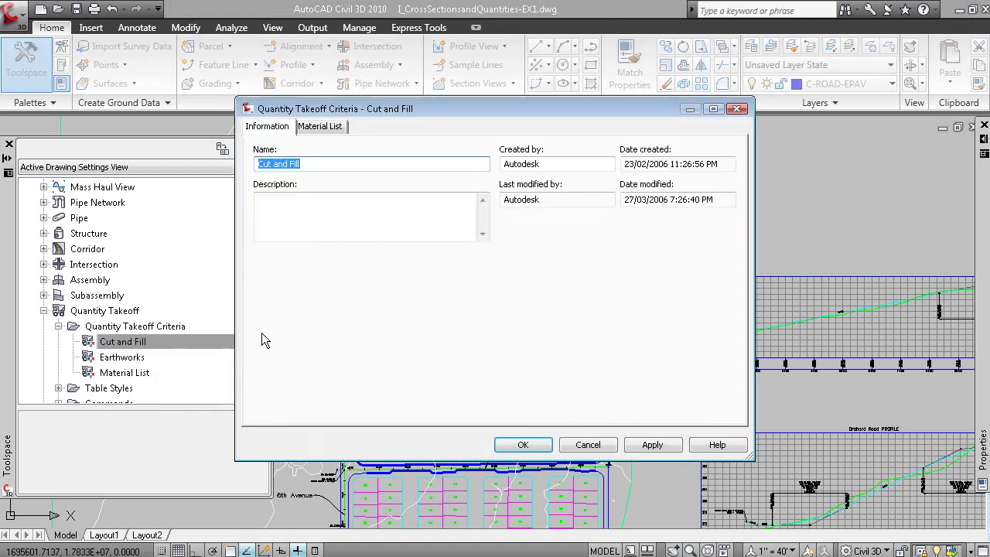
left_click(327, 129)
left_click(265, 232)
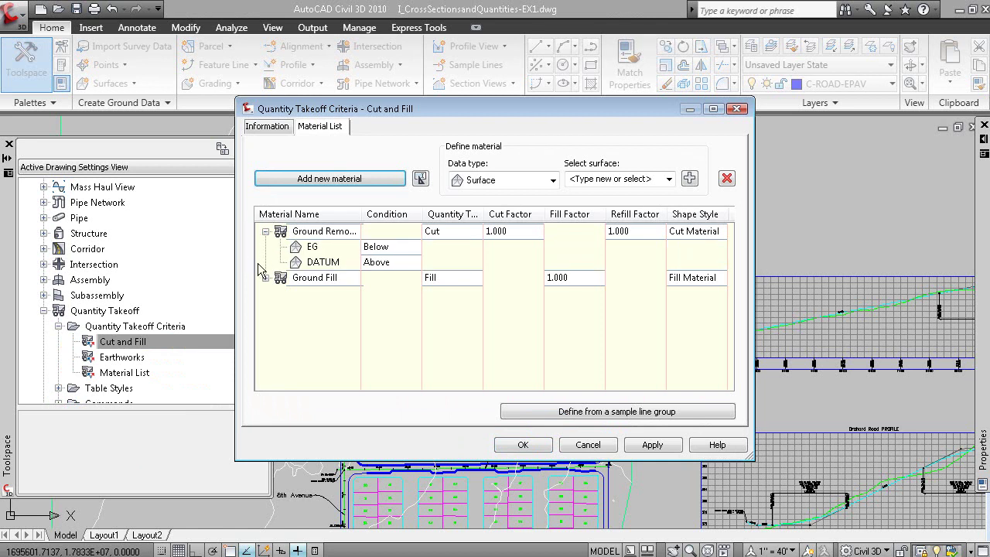
left_click(266, 277)
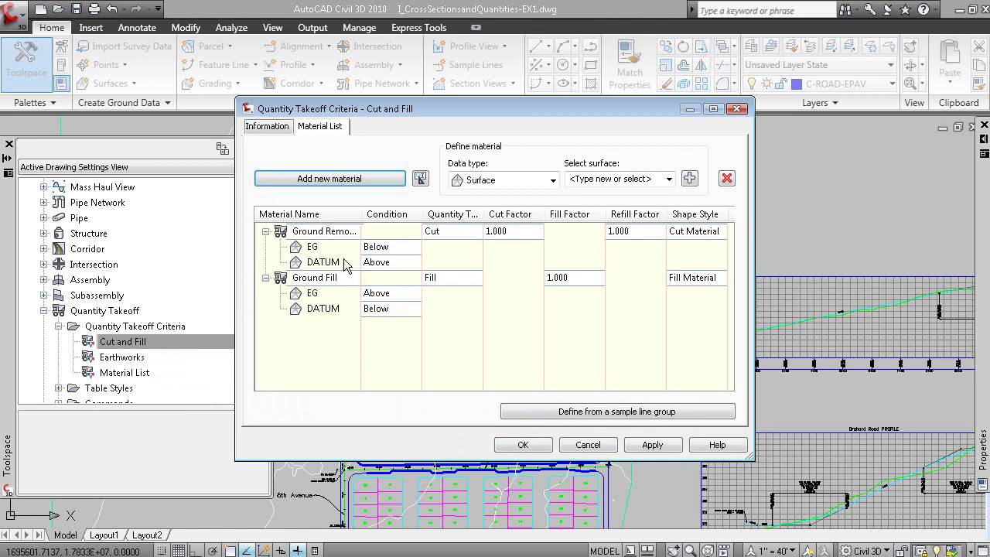
- Examine the EG and DATUM surface conditions of both Cut and Fill materials, then close the criteria without saving
left_click(312, 235)
left_click_drag(361, 214, 409, 214)
left_click(313, 248)
left_click(322, 263)
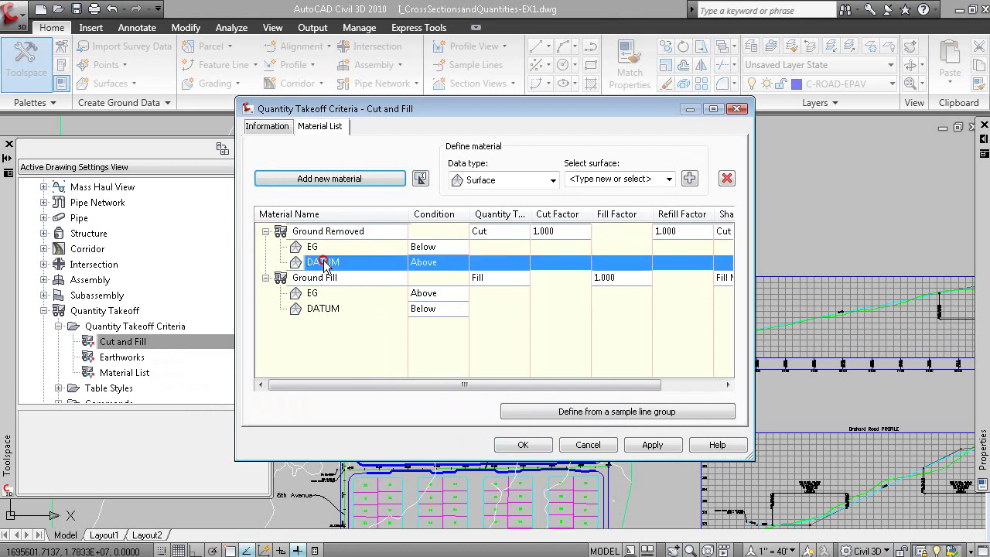
left_click(323, 280)
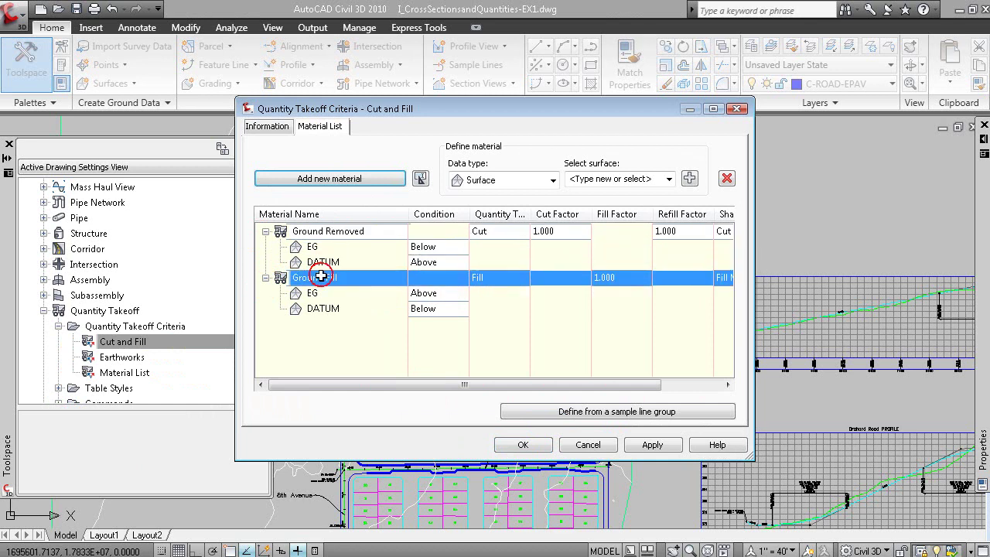
left_click(330, 295)
left_click(328, 312)
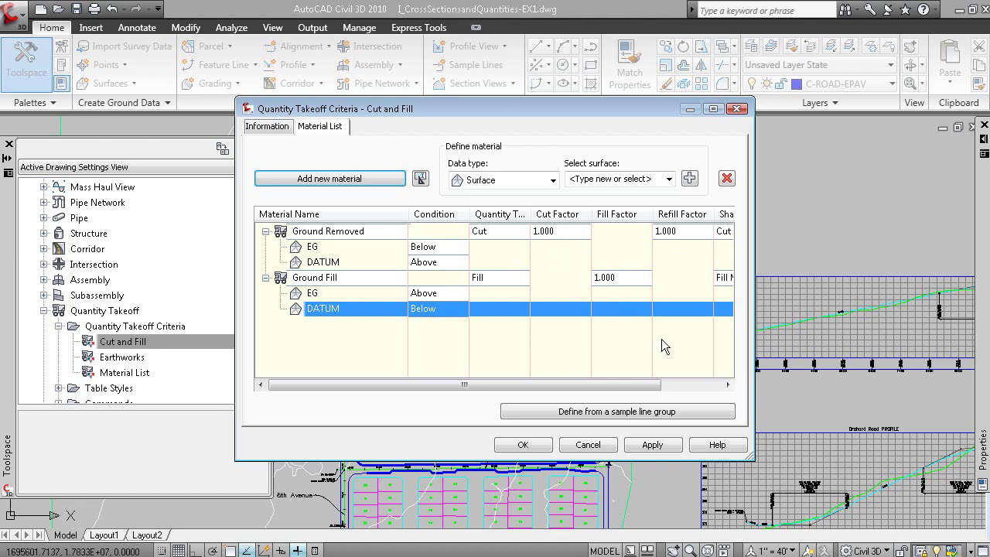
left_click(588, 445)
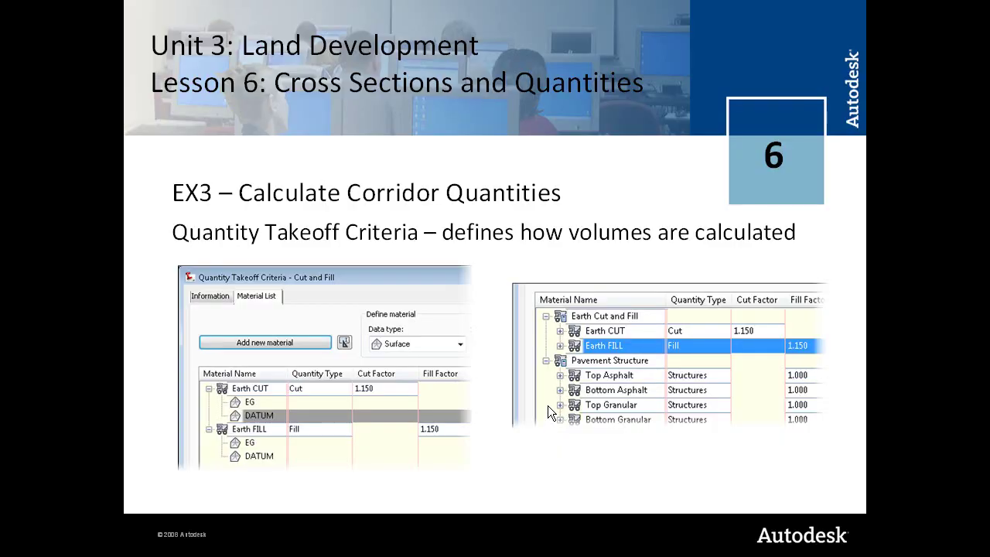
left_click(549, 317)
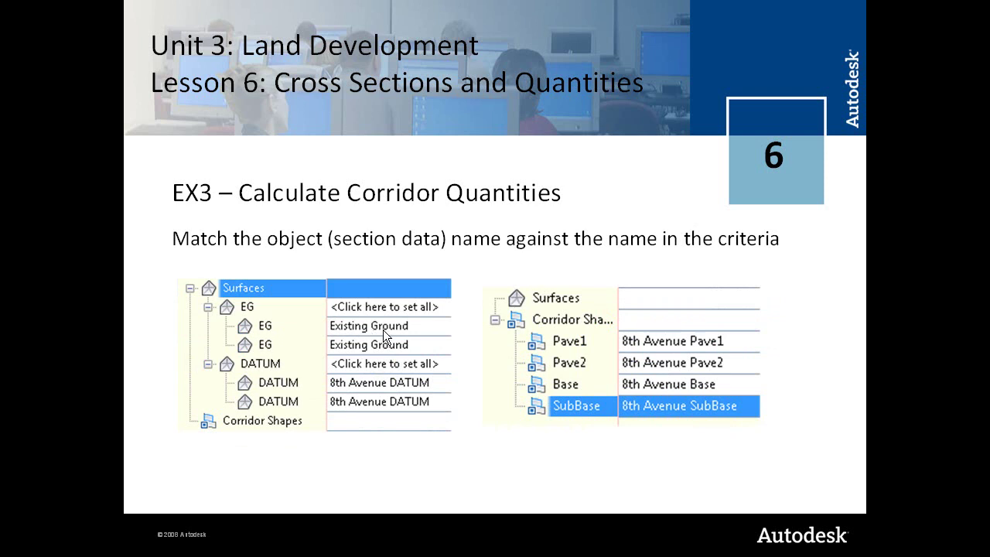
key("alt+Tab")
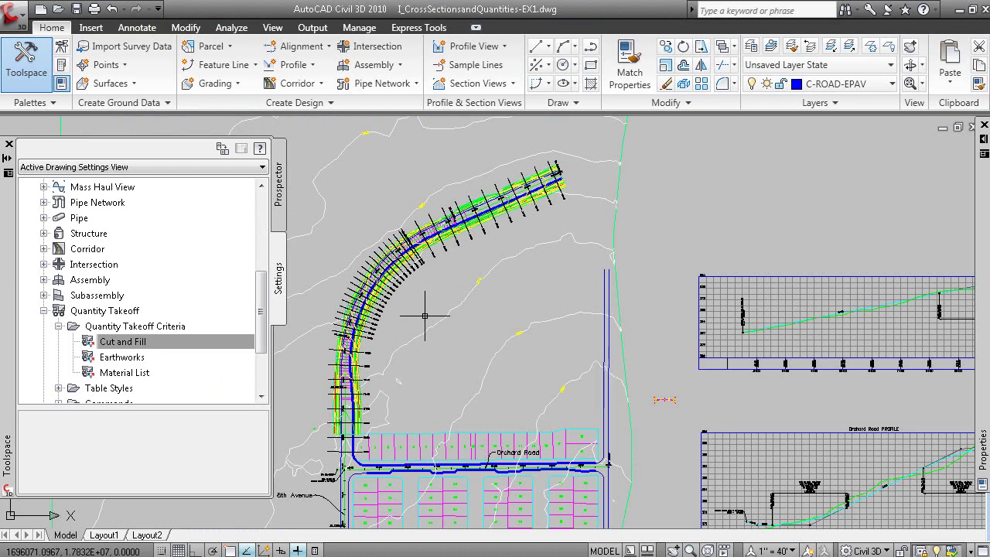
- Start computing materials for the 8th Avenue alignment and sample line group SL Collection - 1, using the Cut and Fill criteria
left_click(233, 27)
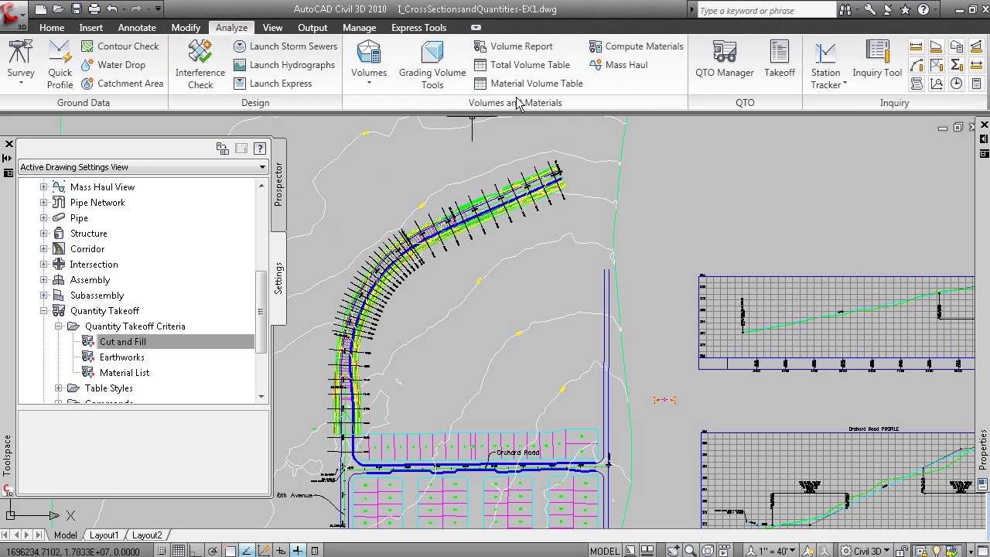
left_click(633, 50)
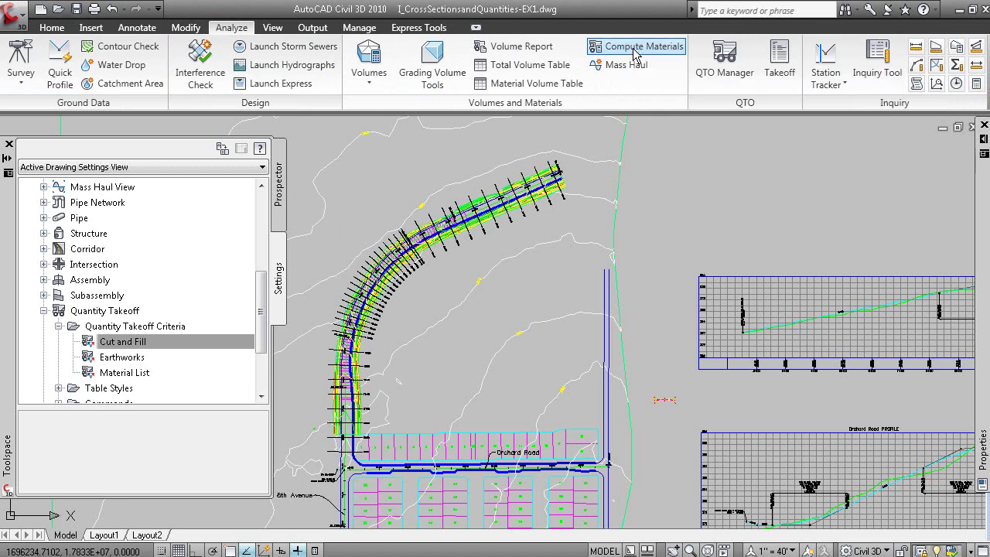
left_click(438, 260)
left_click(427, 259)
left_click(446, 301)
left_click(453, 315)
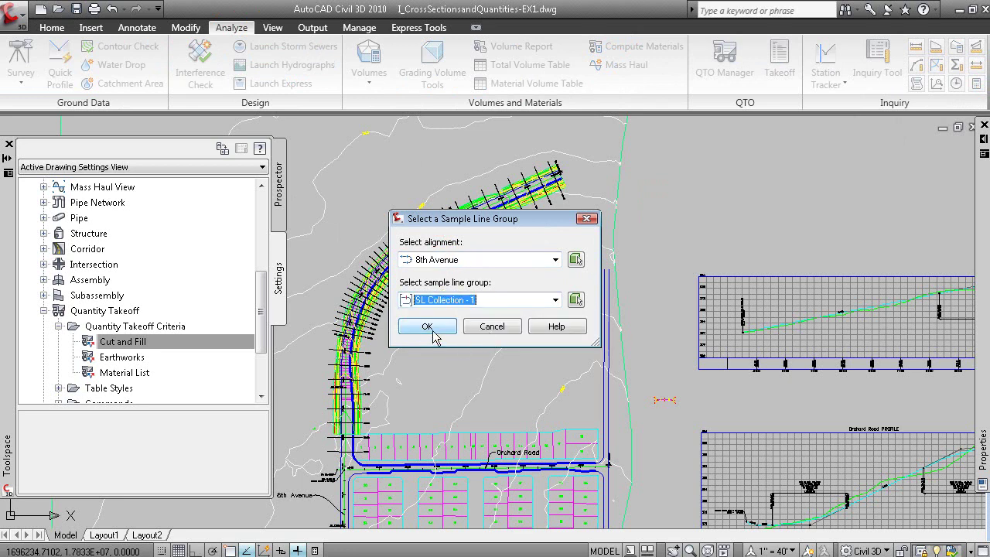
left_click(428, 328)
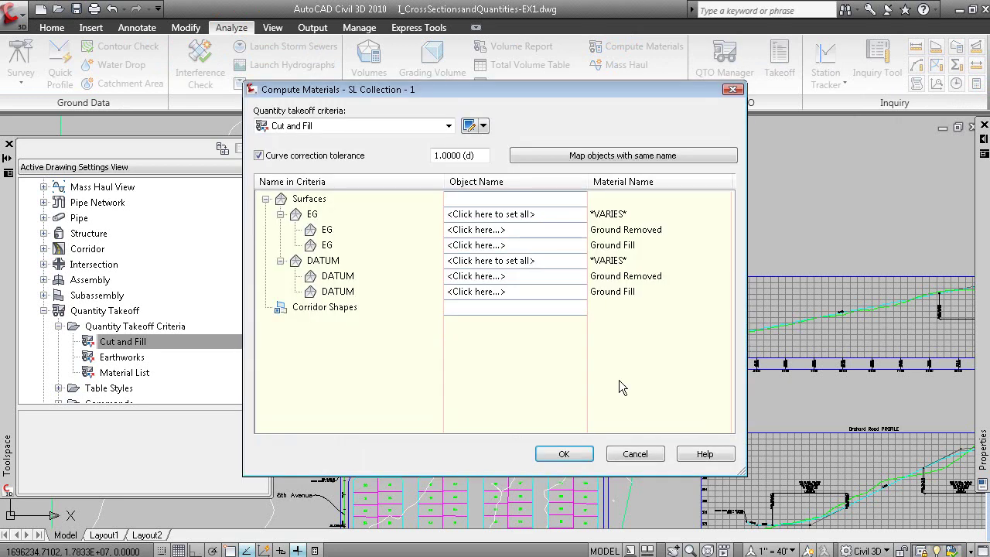
left_click(305, 127)
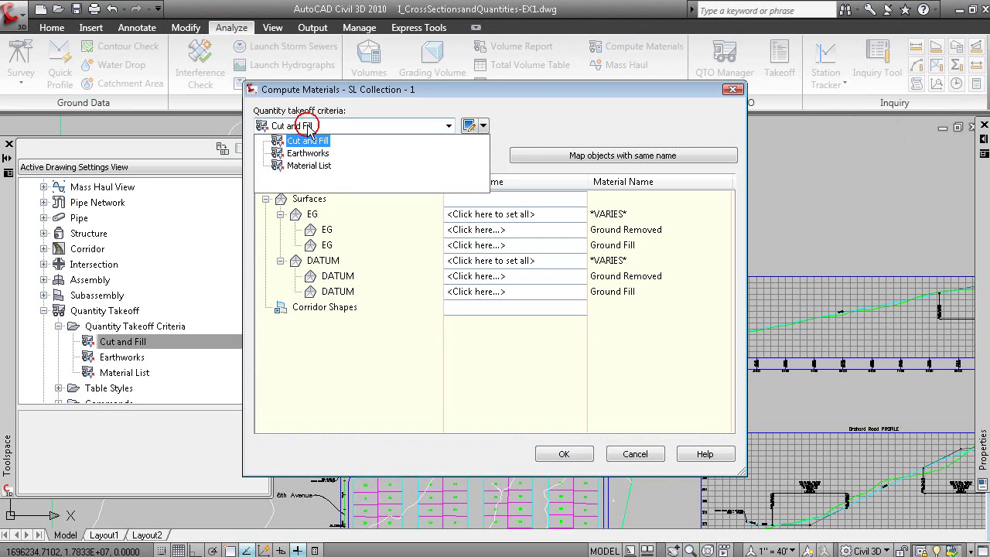
left_click(309, 131)
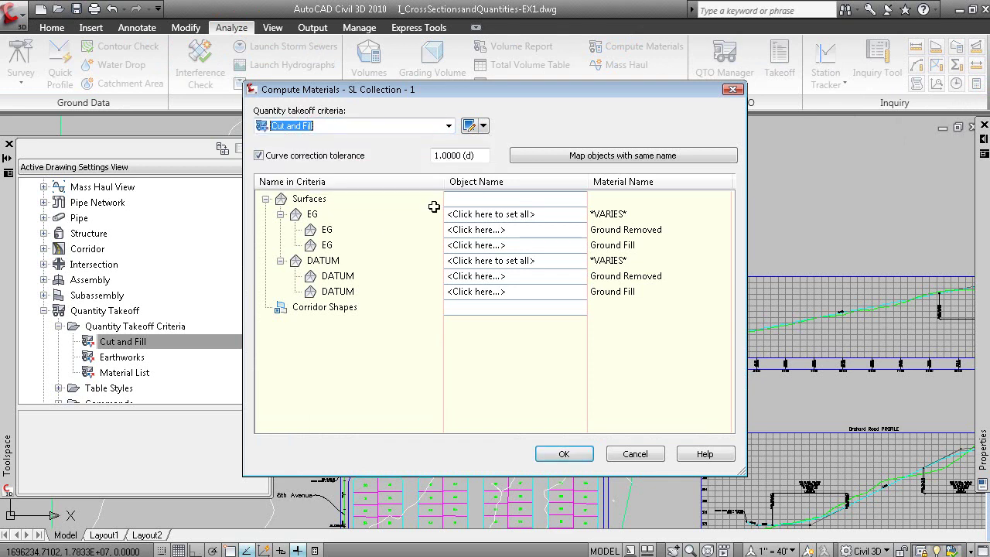
- Map the EG surface of both Ground Removed and Ground Fill to Existing Ground
left_click(325, 231)
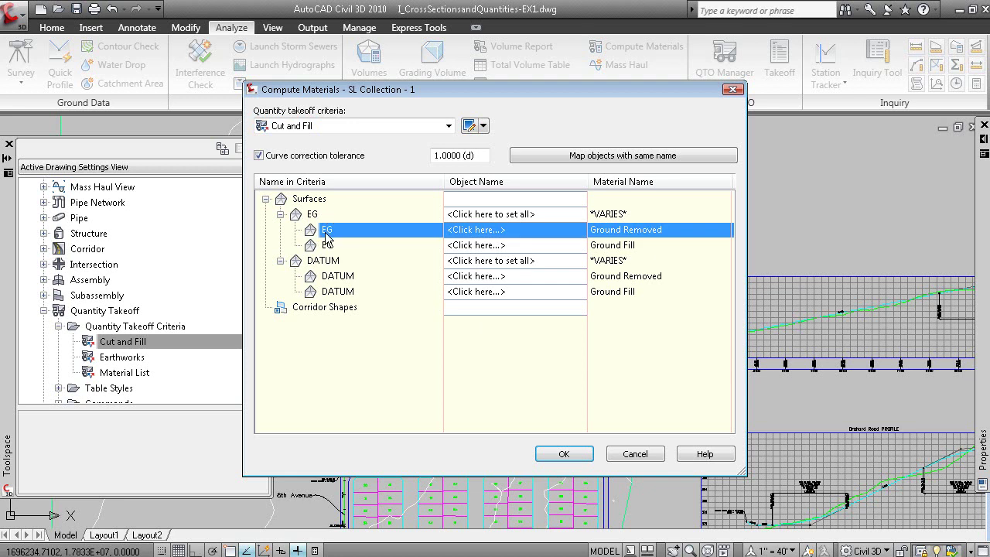
left_click(511, 230)
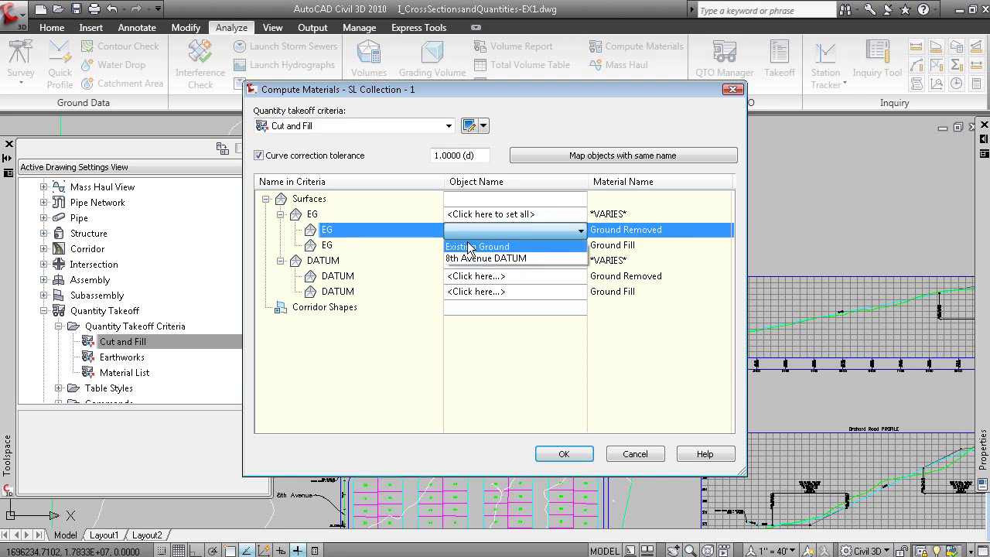
left_click(564, 327)
left_click(485, 245)
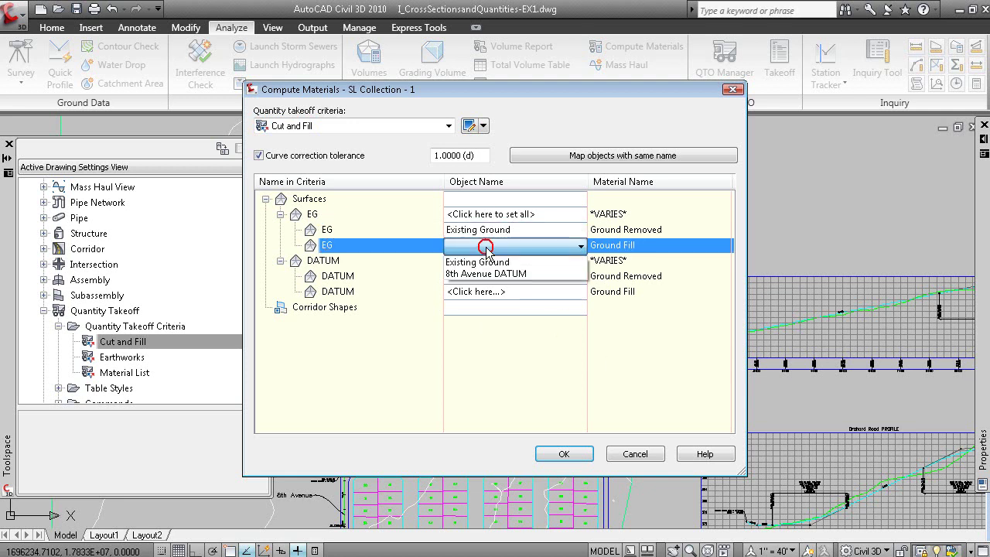
left_click(478, 262)
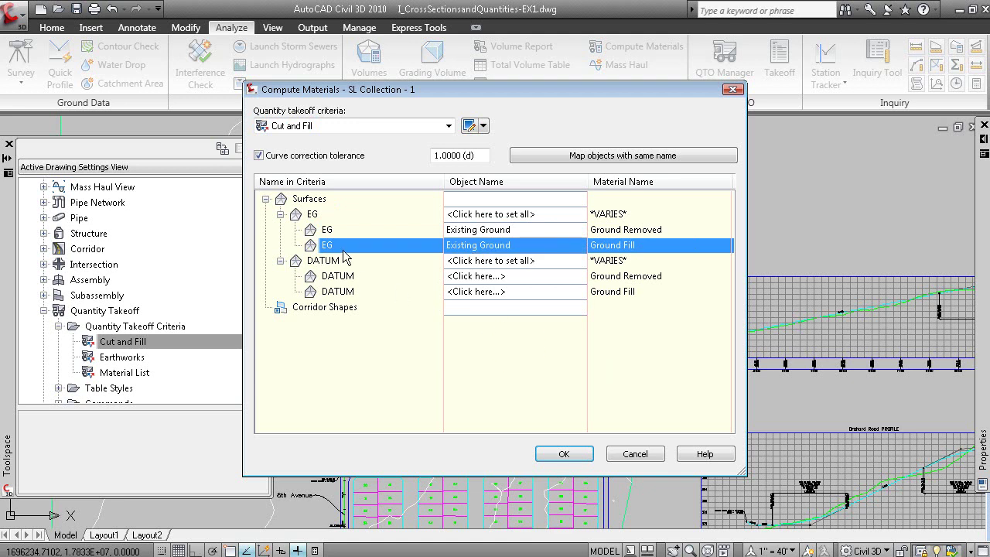
- Map all DATUM surfaces to 8th Avenue DATUM and compute the materials
left_click(491, 263)
left_click(504, 290)
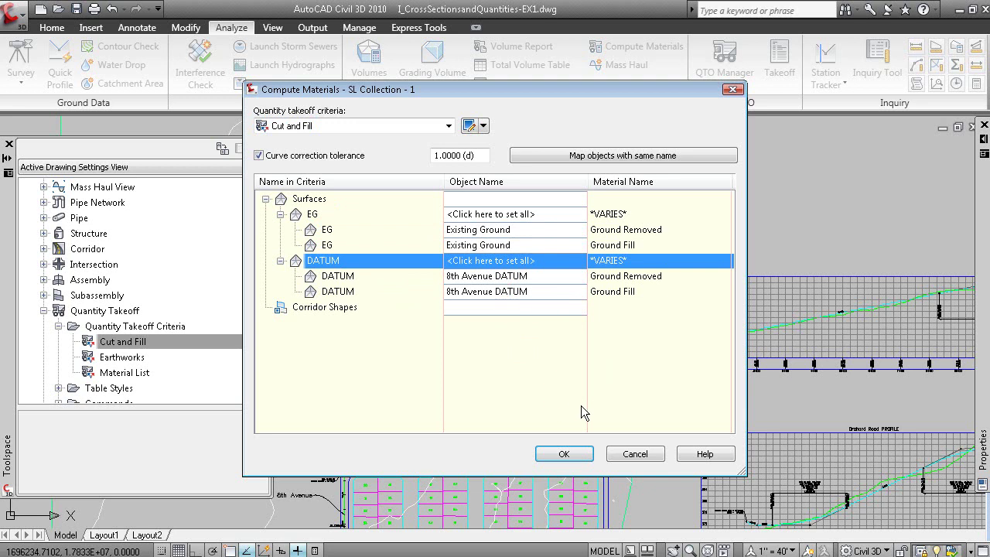
left_click(565, 455)
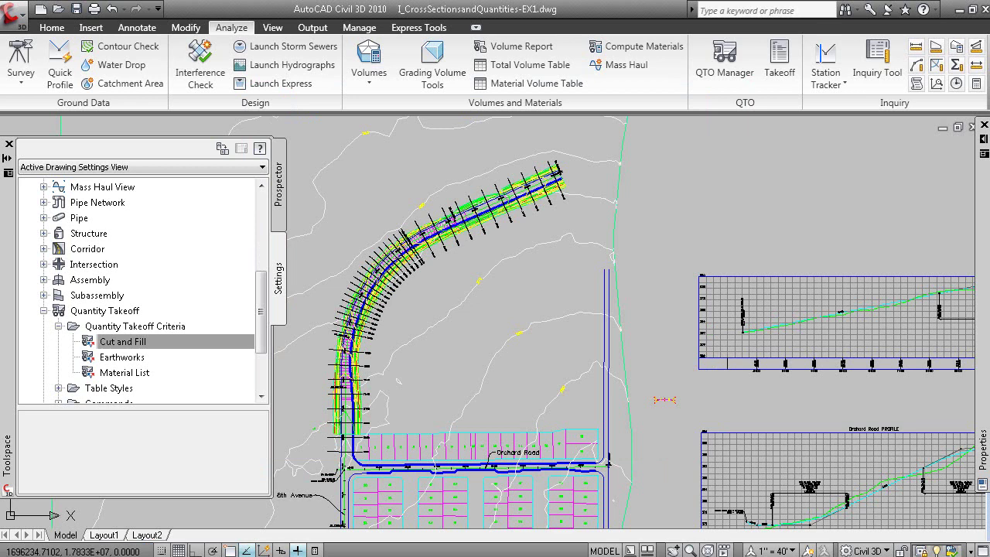
- Examine the Ground Removed and Ground Fill material sections listed under SL Collection - 1
middle_click_drag(502, 371, 557, 374)
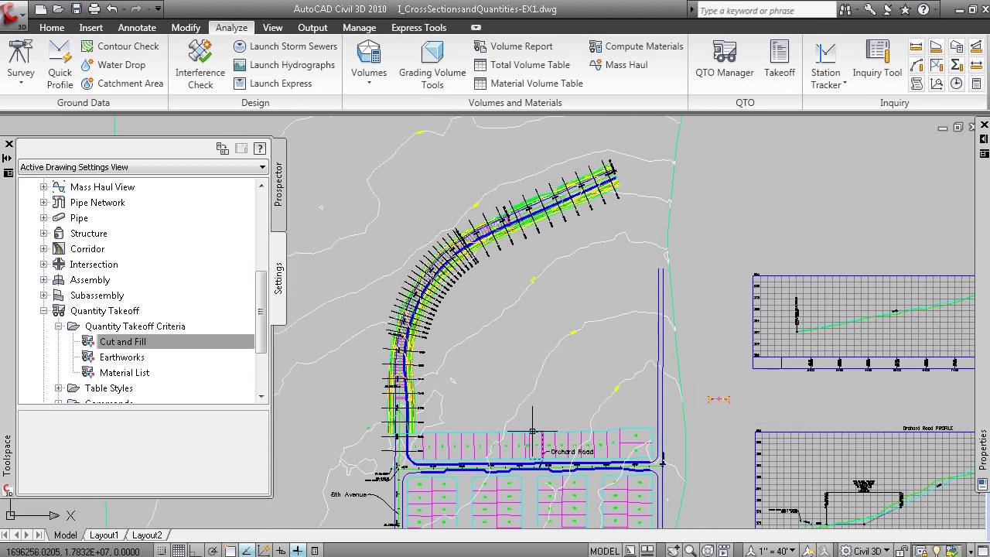
left_click(281, 219)
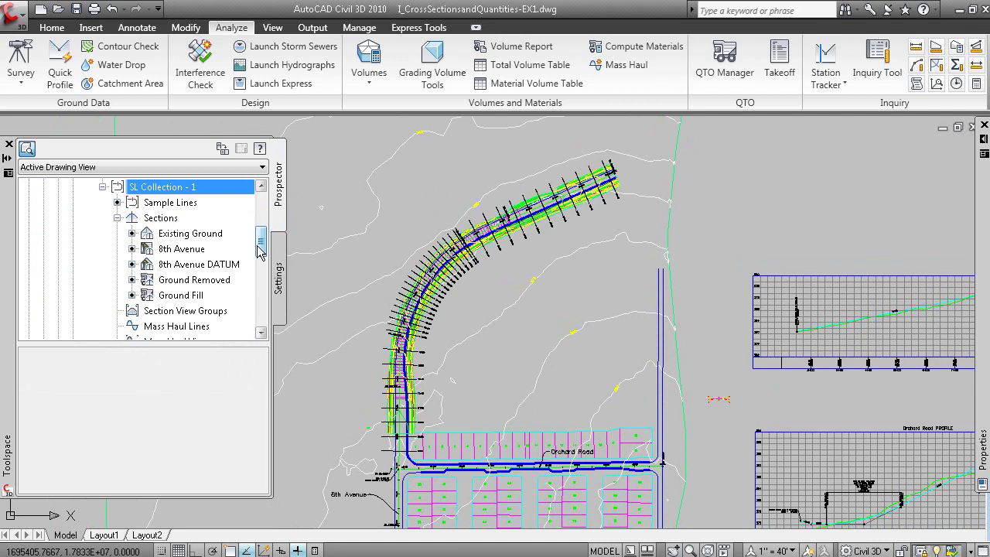
scroll(262, 240, "up", 2)
left_click(221, 311)
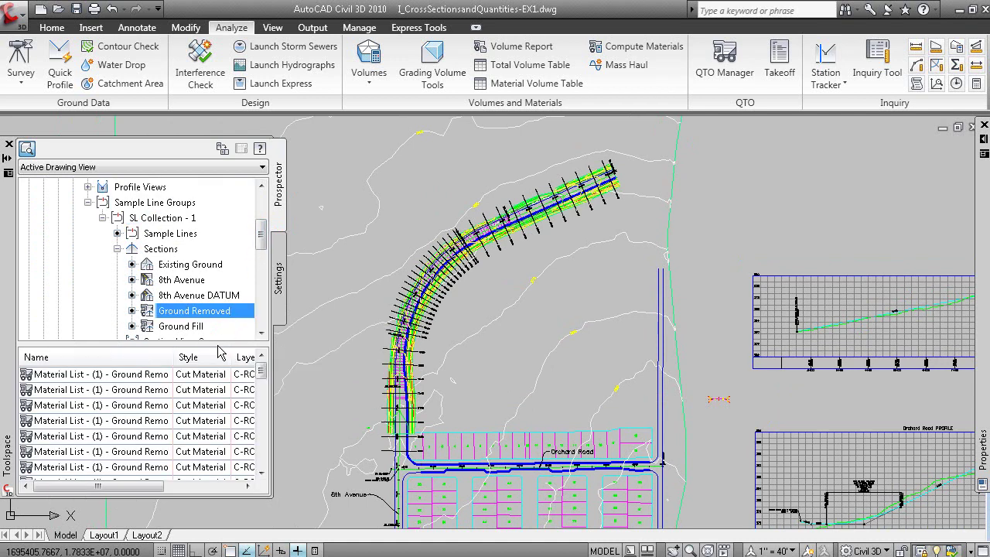
left_click(189, 323)
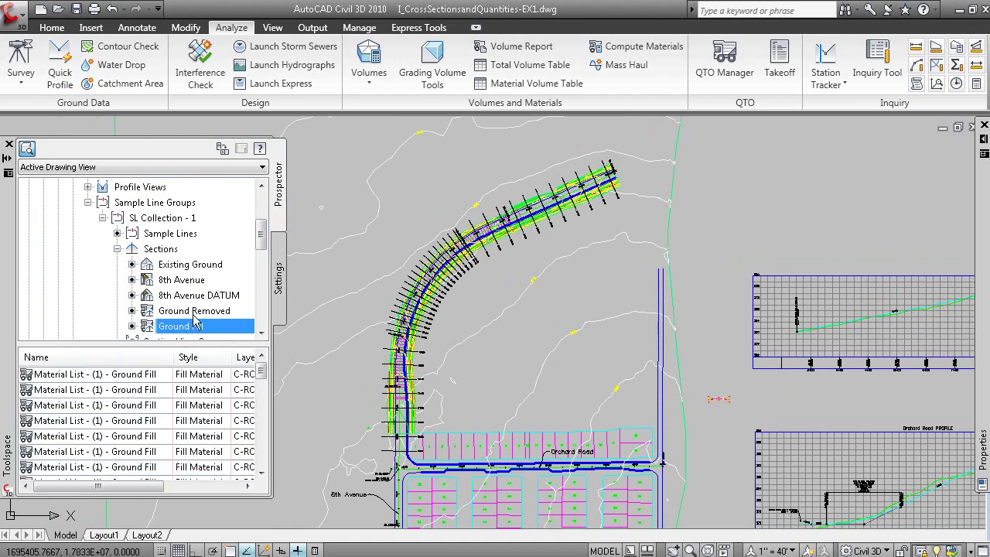
left_click(192, 313)
left_click(193, 324)
left_click(193, 312)
left_click(195, 323)
left_click(196, 312)
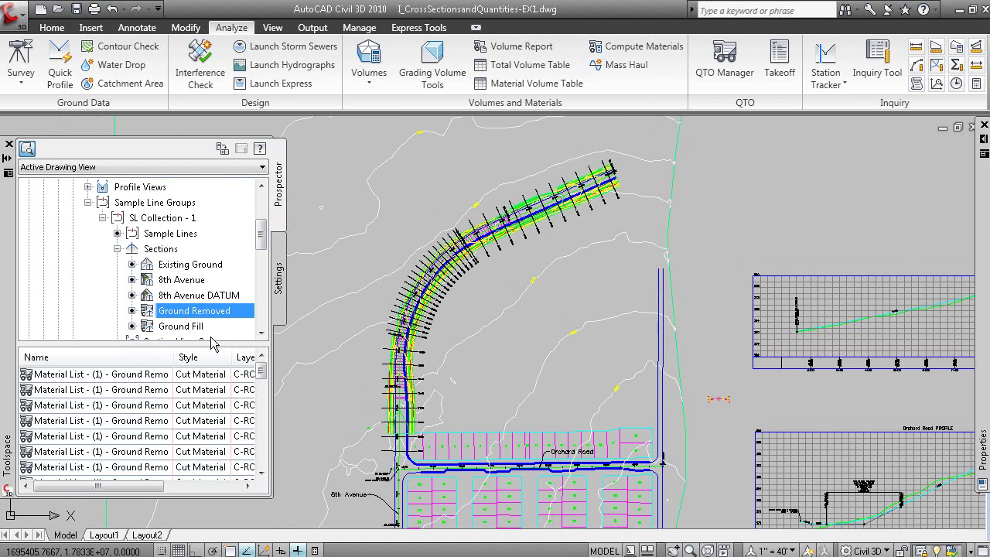
- Rename the material list of SL Collection - 1 as Earth Cut and Fill, widening the material name column
right_click(170, 219)
left_click(232, 224)
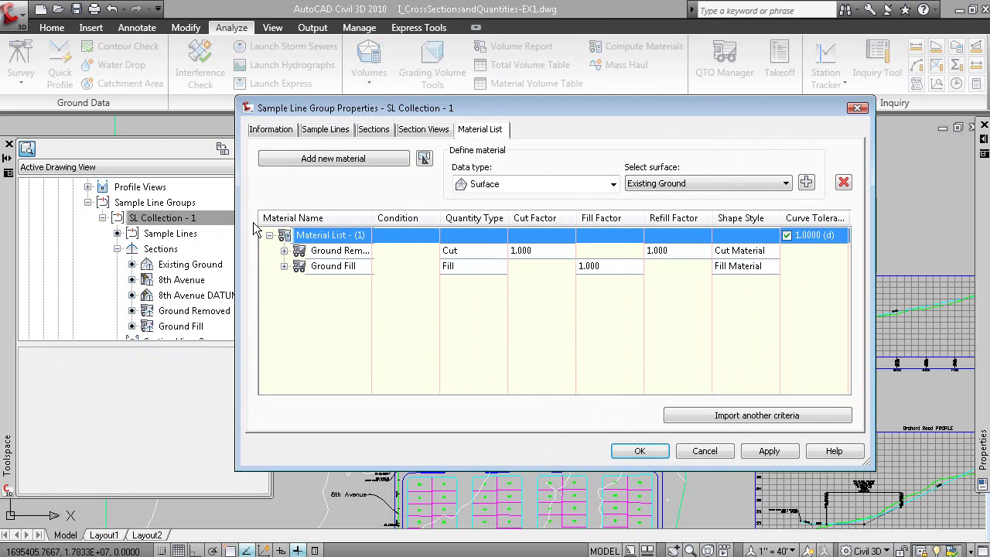
left_click(470, 133)
left_click_drag(375, 219, 427, 219)
left_click(376, 235)
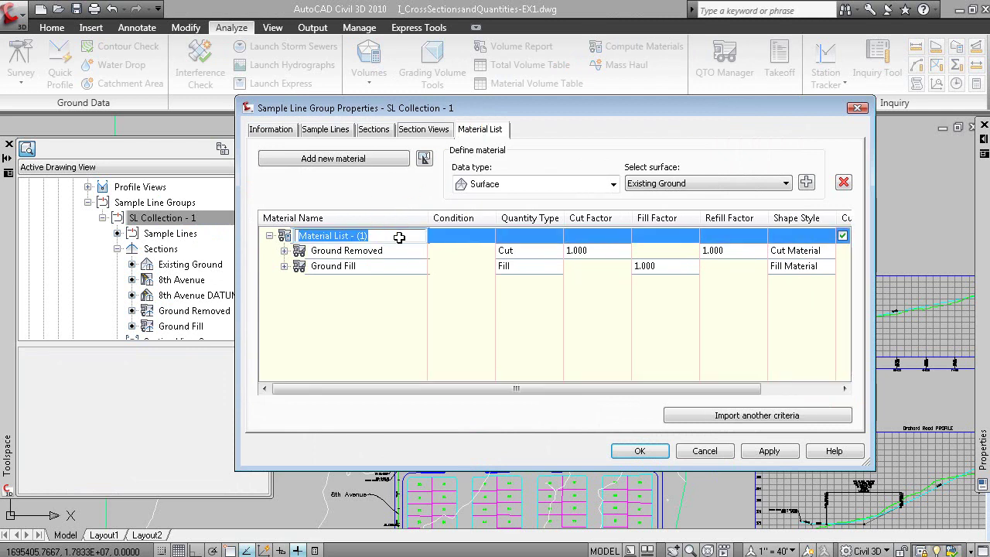
type("eAR")
key("BackSpace")
key("BackSpace")
key("BackSpace")
type("Earth Cut and Fill")
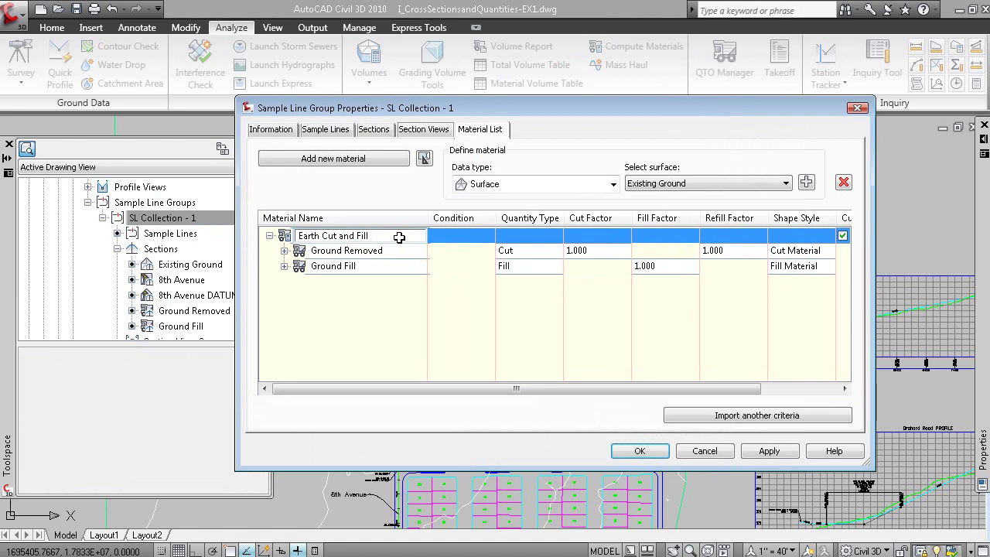
left_click(510, 394)
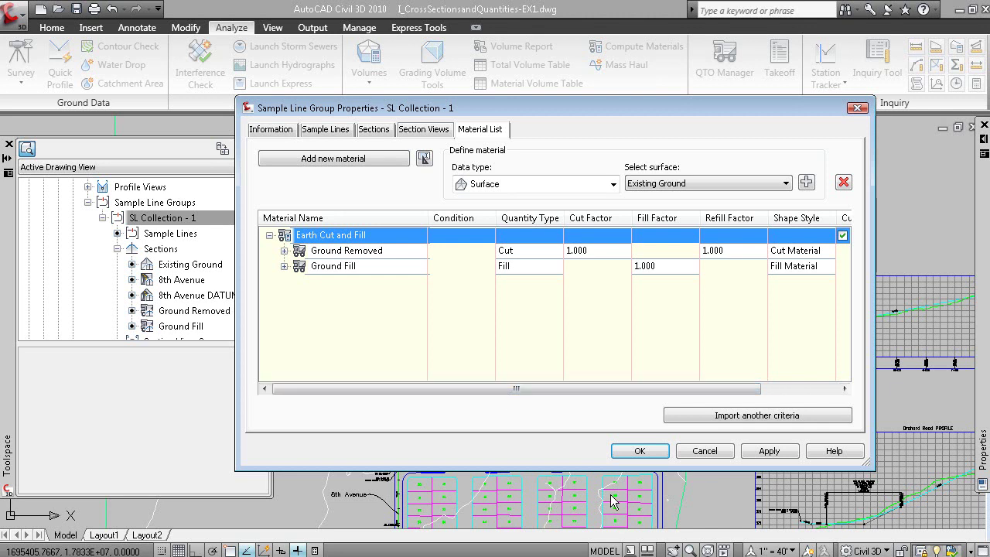
left_click(651, 453)
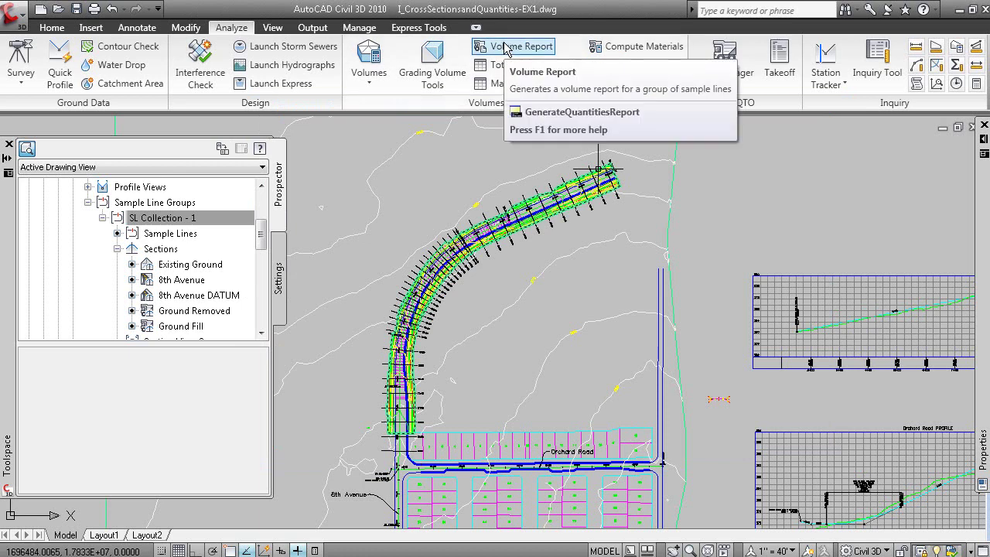
key("alt+Tab")
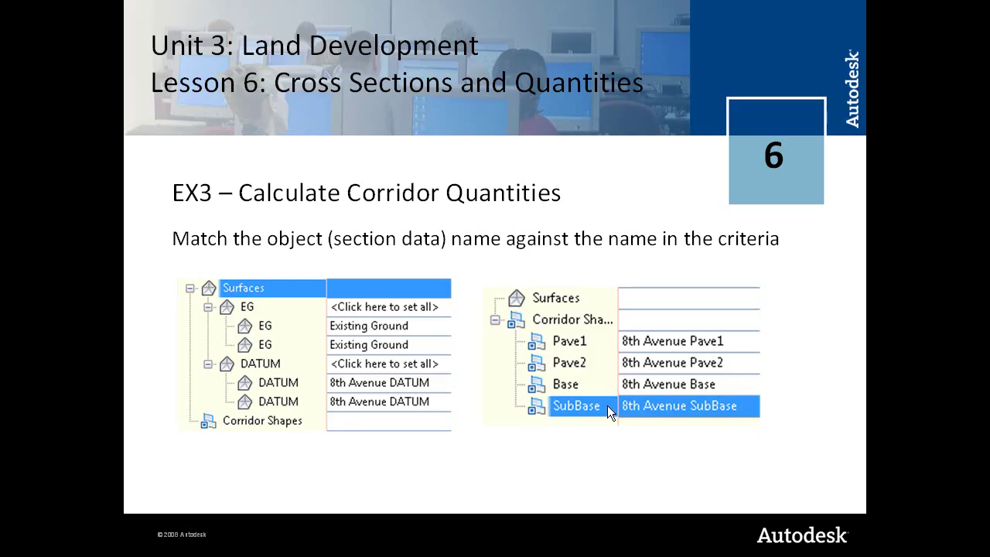
left_click(478, 346)
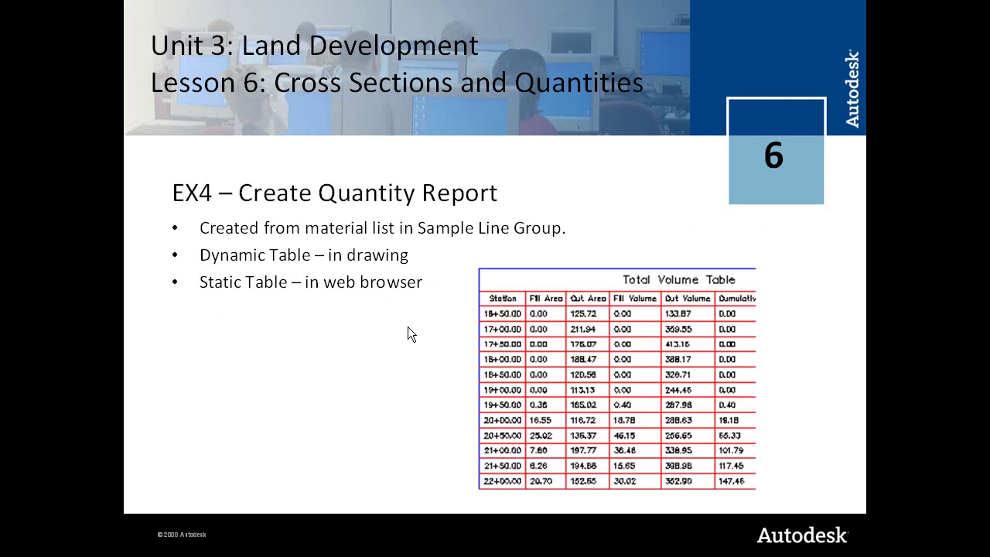
key("alt+Tab")
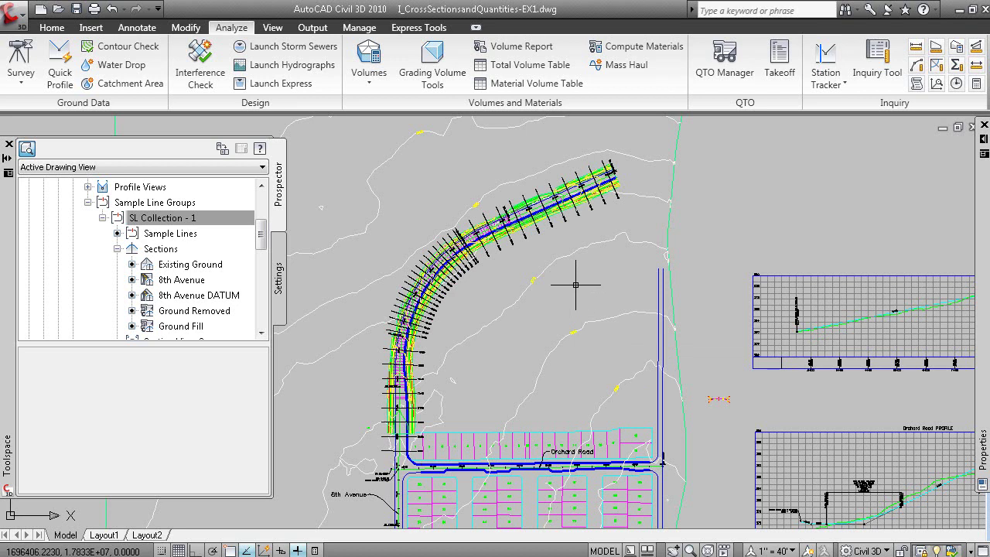
- Create a dynamic, split total volume table in Cut and Fill style from the Earth Cut and Fill list, placed above the upper profile view
left_click(531, 65)
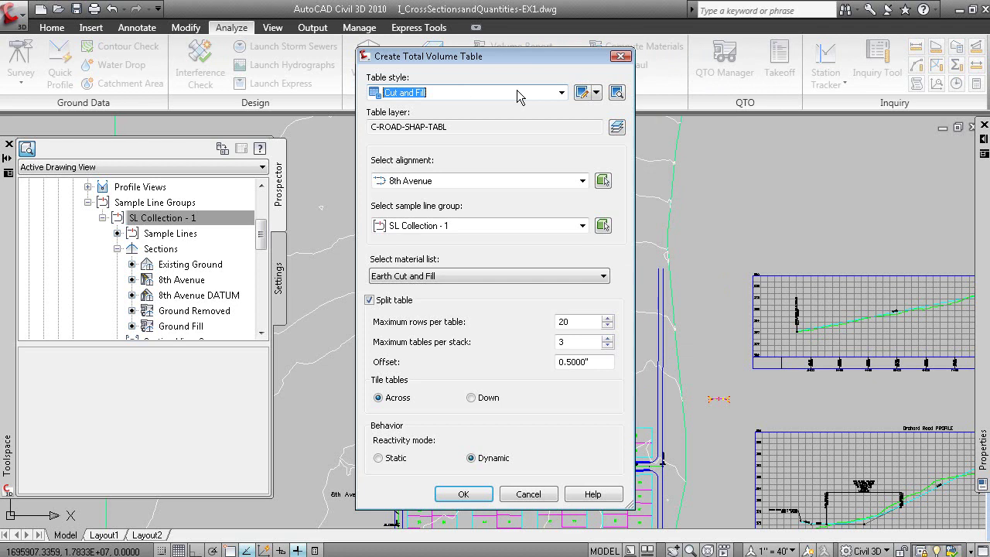
left_click(463, 493)
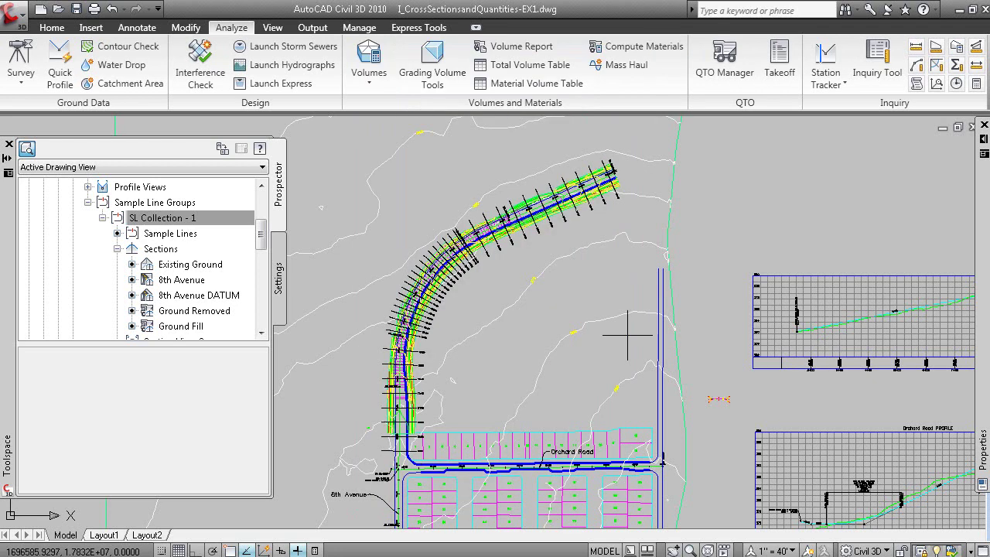
left_click(724, 197)
- Examine the station areas and cumulative volumes in the total volume tables
scroll(959, 274, "up", 3)
scroll(785, 281, "up", 4)
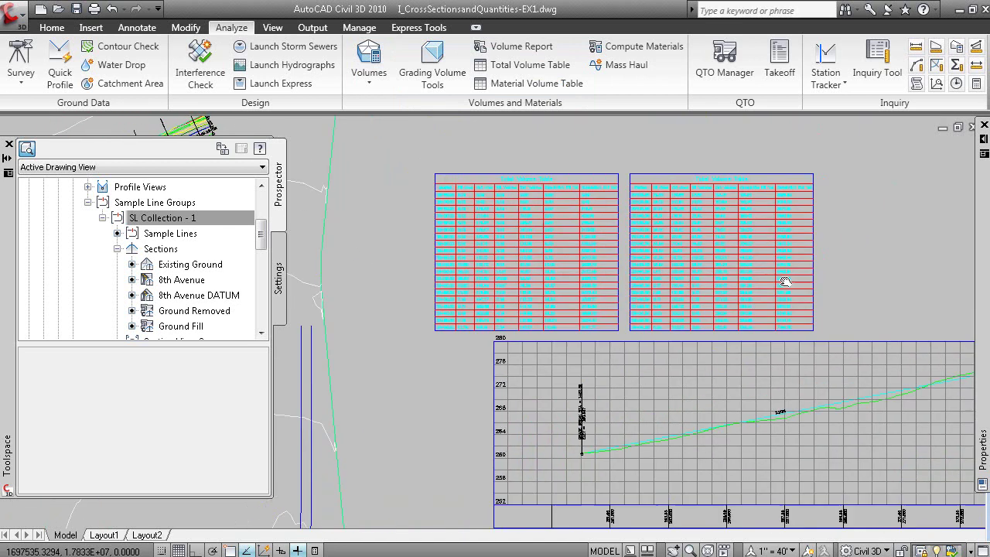
mouse_move(738, 285)
middle_mouse_down()
mouse_move(759, 330)
mouse_move(805, 337)
mouse_move(751, 203)
middle_mouse_up()
scroll(766, 224, "down", 2)
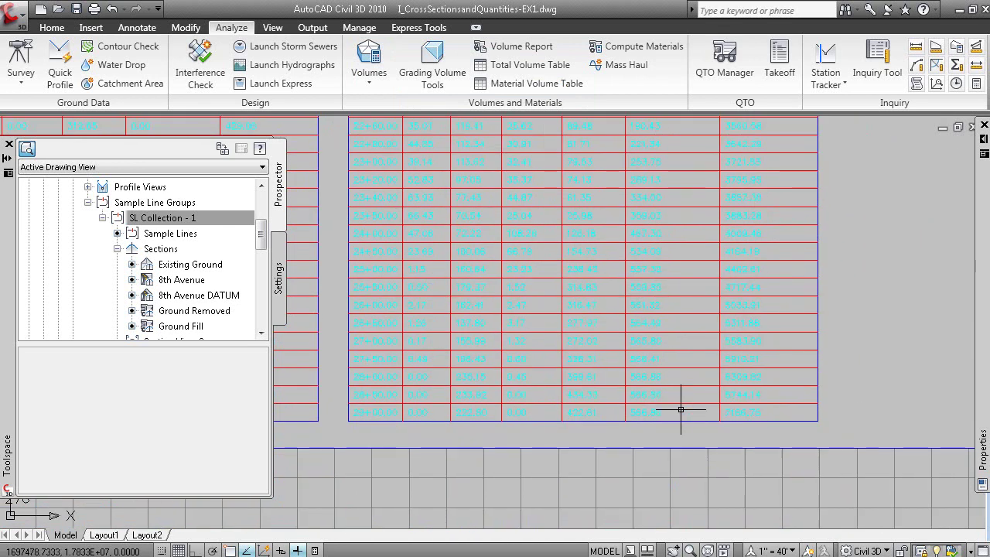
scroll(697, 449, "down", 3)
middle_click_drag(653, 464, 782, 320)
scroll(782, 319, "down", 3)
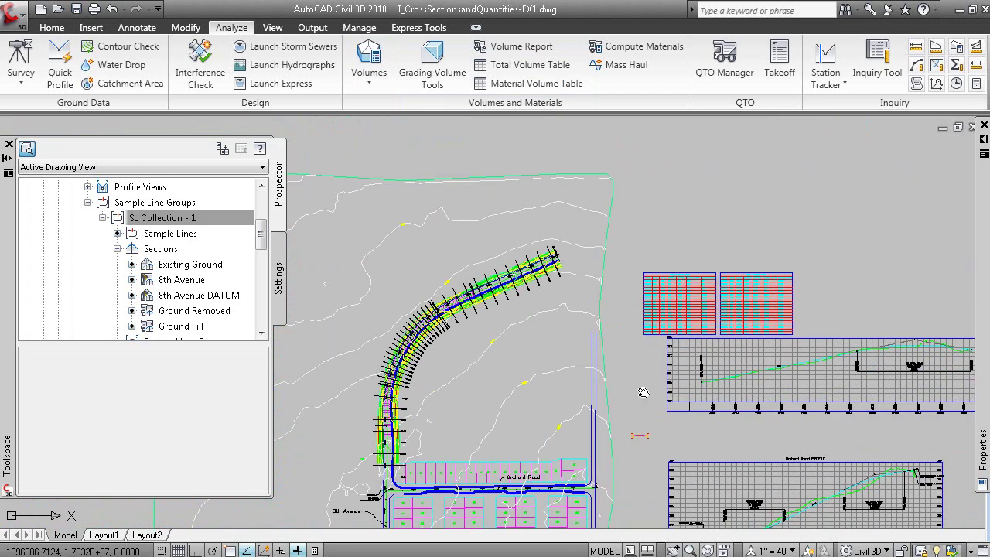
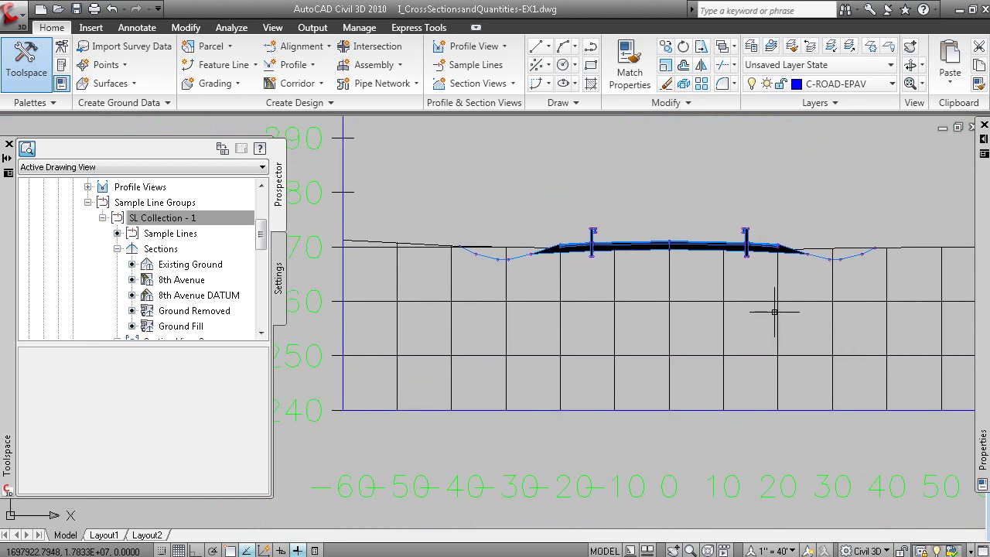
- Assign the Codes With Labels code set style to the 8th Avenue sections in the SL Collection - 1 sample line group properties
right_click(205, 219)
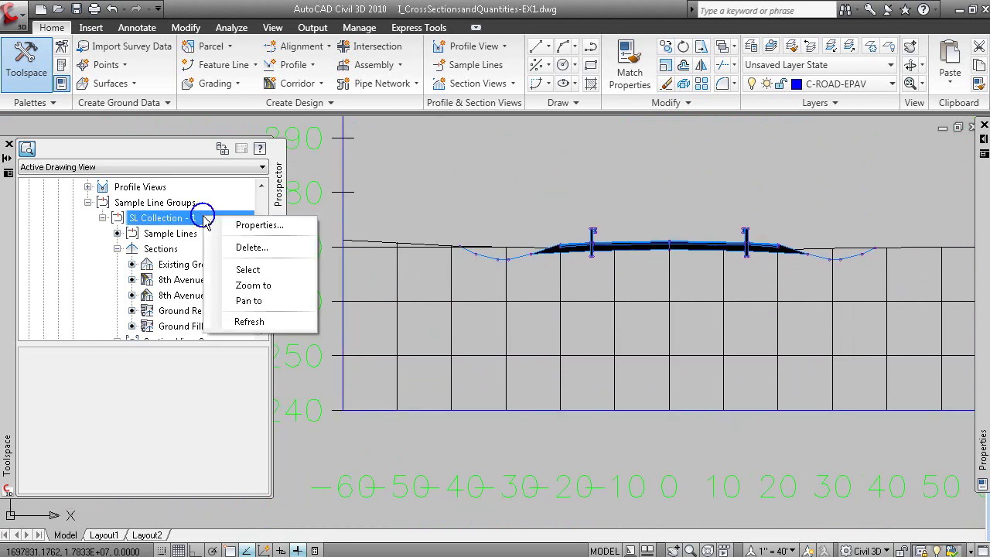
left_click(287, 225)
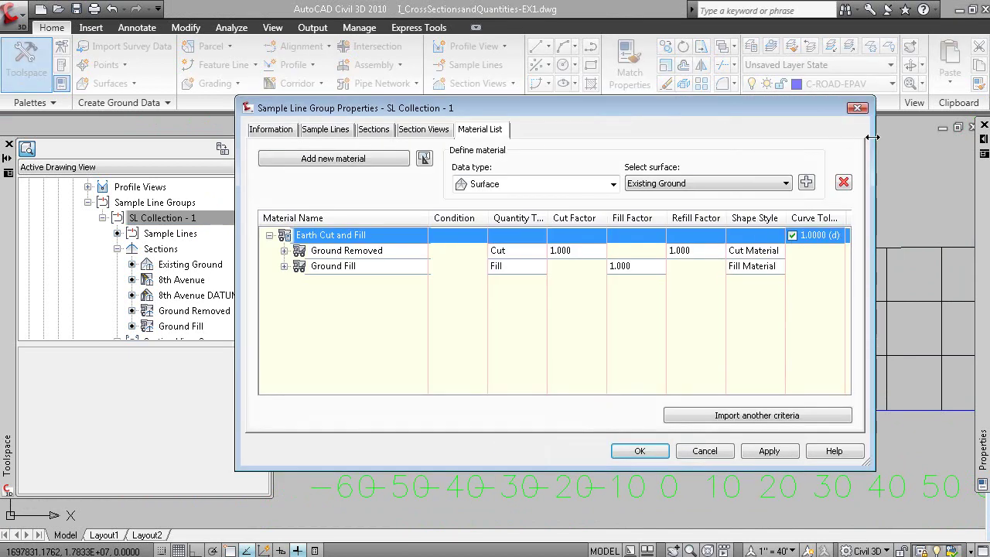
left_click_drag(876, 128, 955, 129)
left_click(374, 132)
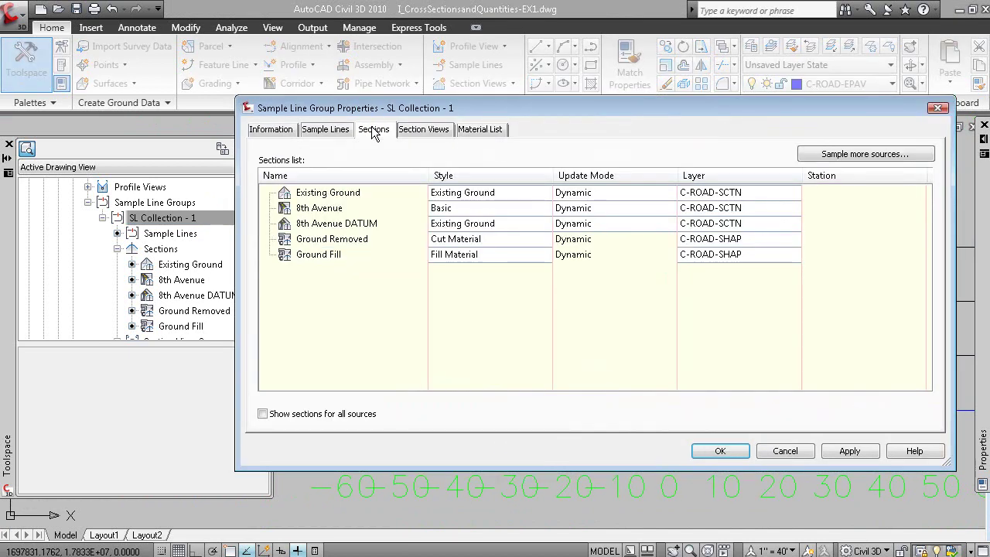
left_click(463, 210)
left_click(334, 262)
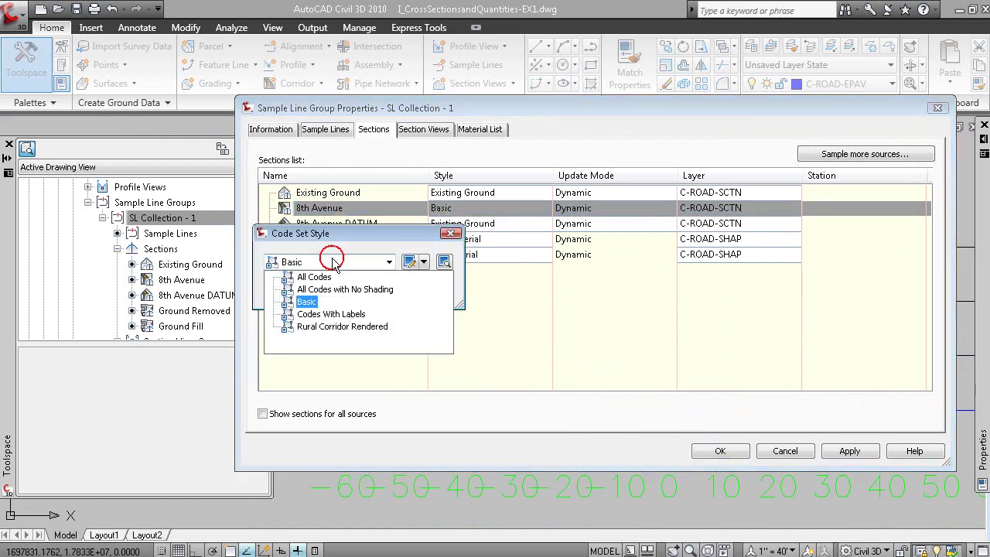
left_click(331, 314)
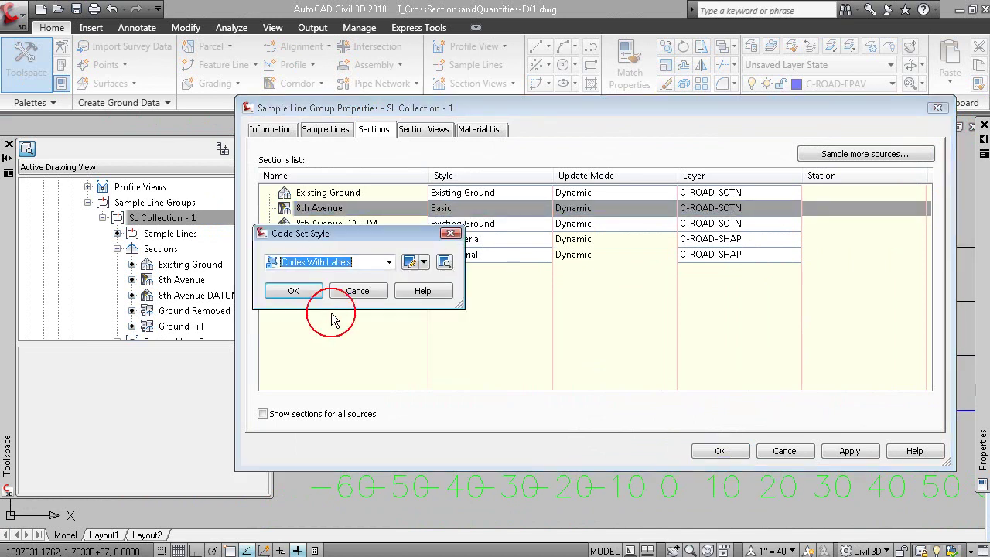
left_click(293, 291)
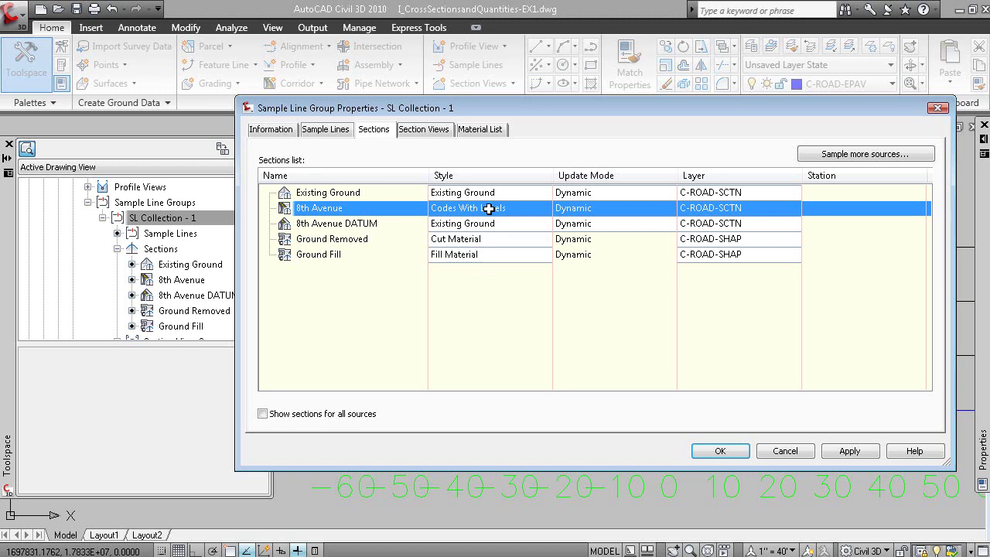
left_click(714, 452)
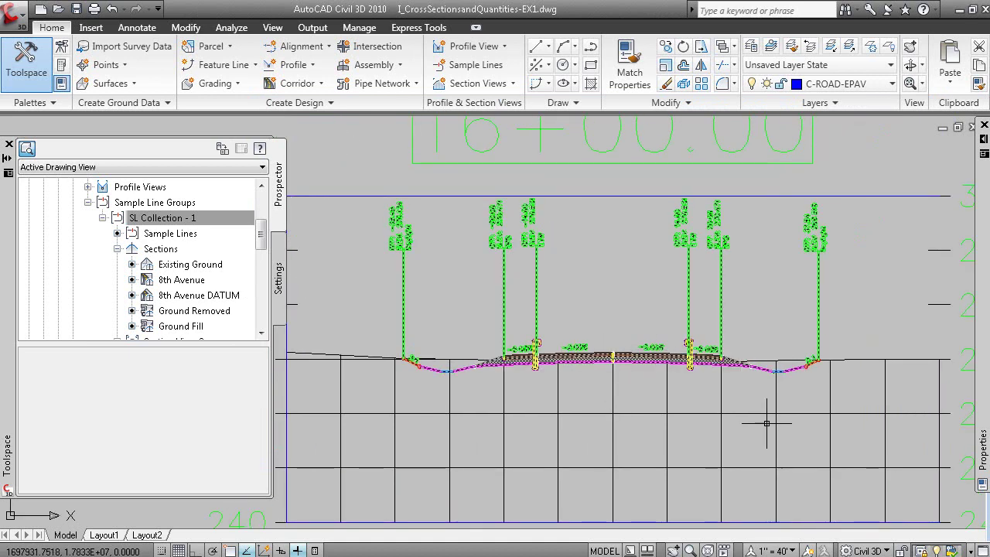
- Examine the code labels and material shading in the section view at station 19+60.00
scroll(769, 420, "down", 5)
scroll(669, 377, "up", 4)
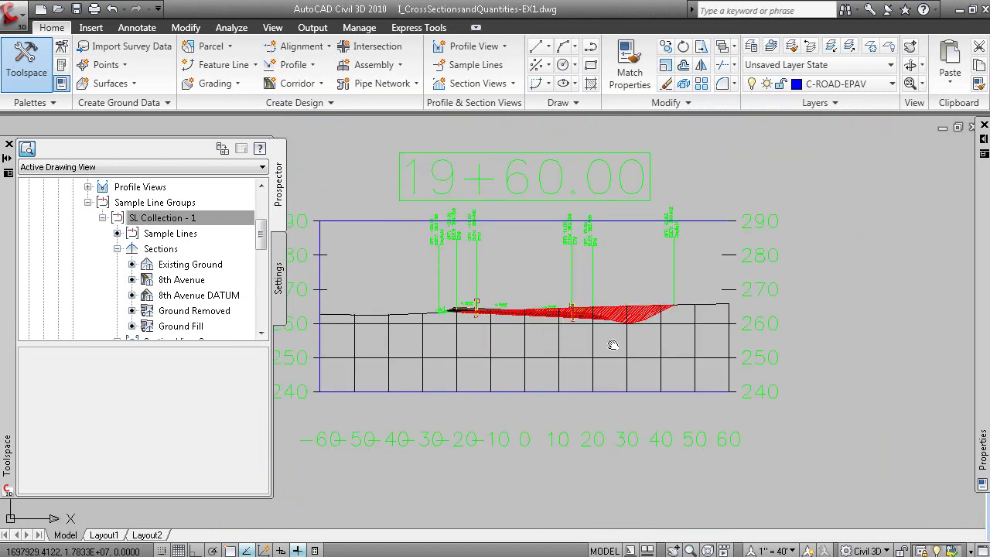
scroll(613, 314, "up", 3)
middle_click_drag(631, 303, 738, 361)
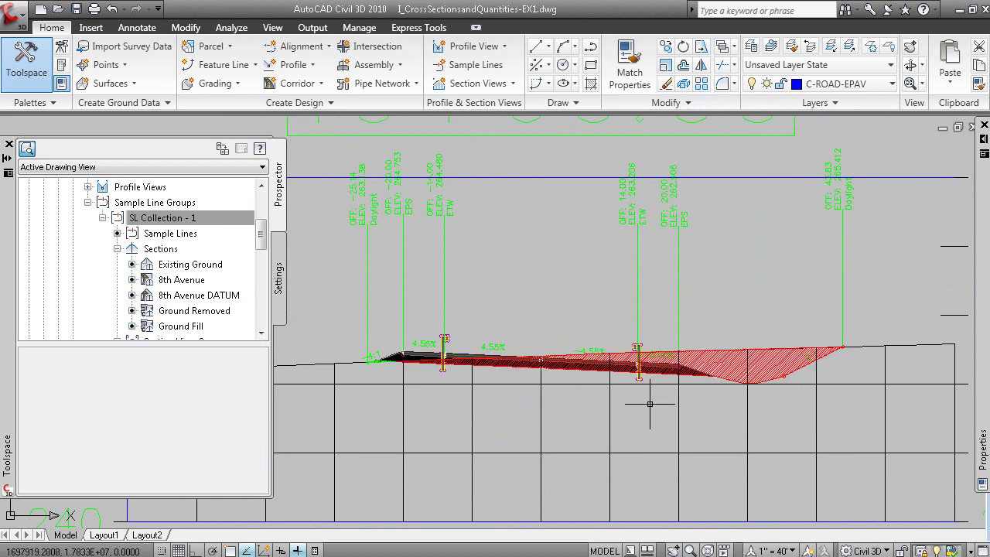
scroll(647, 402, "up", 6)
scroll(469, 384, "down", 8)
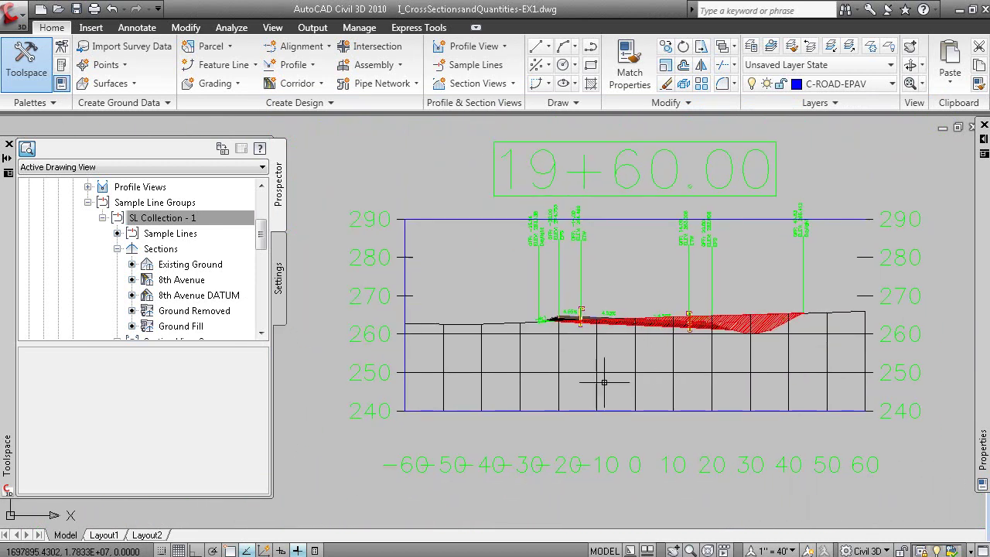
key("alt+Tab")
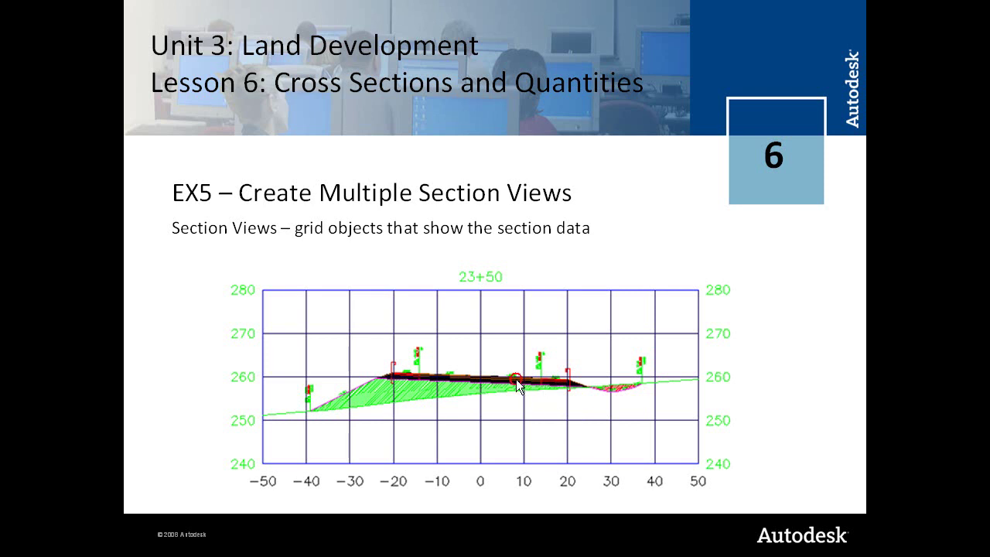
left_click(517, 387)
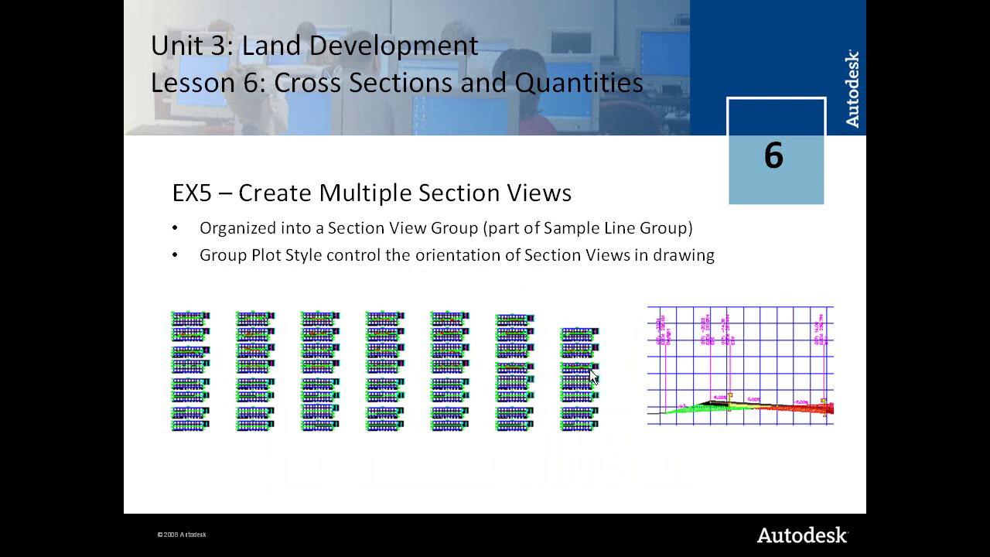
left_click(531, 362)
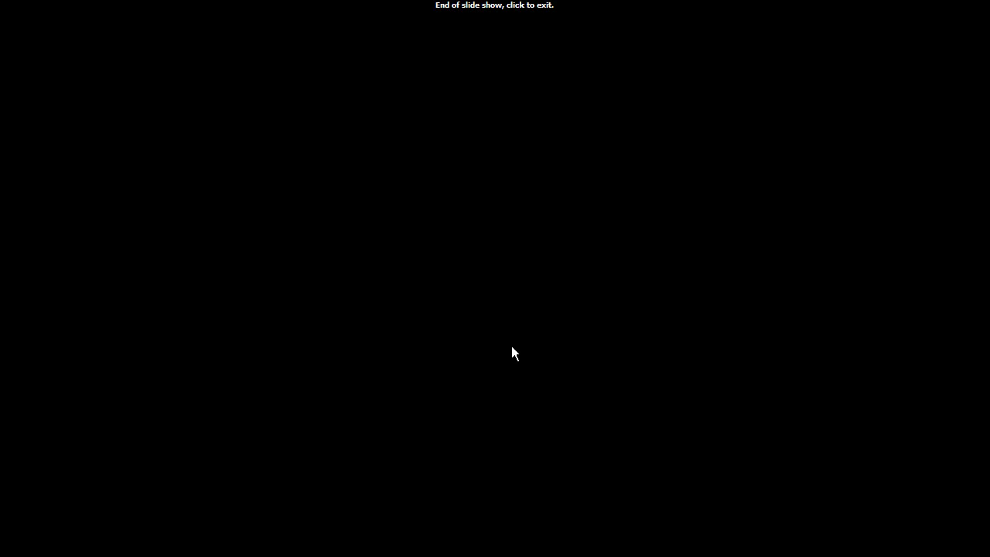
left_click(492, 320)
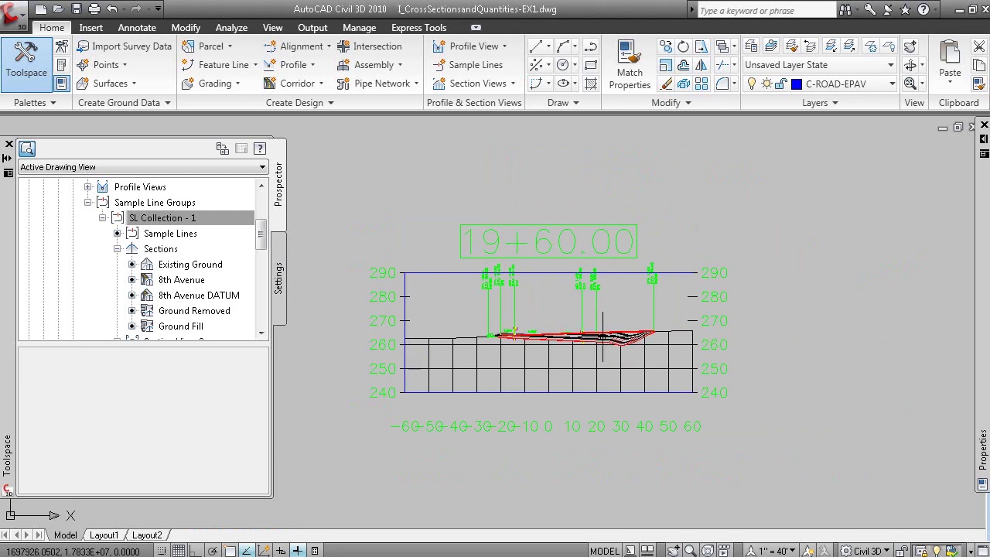
mouse_move(616, 342)
middle_mouse_down()
mouse_move(565, 325)
mouse_move(619, 350)
middle_mouse_up()
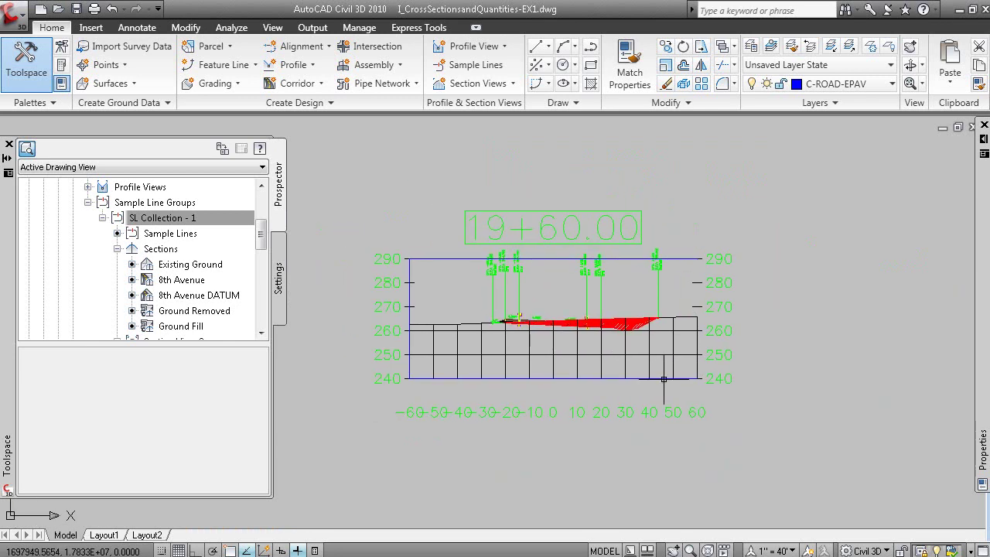